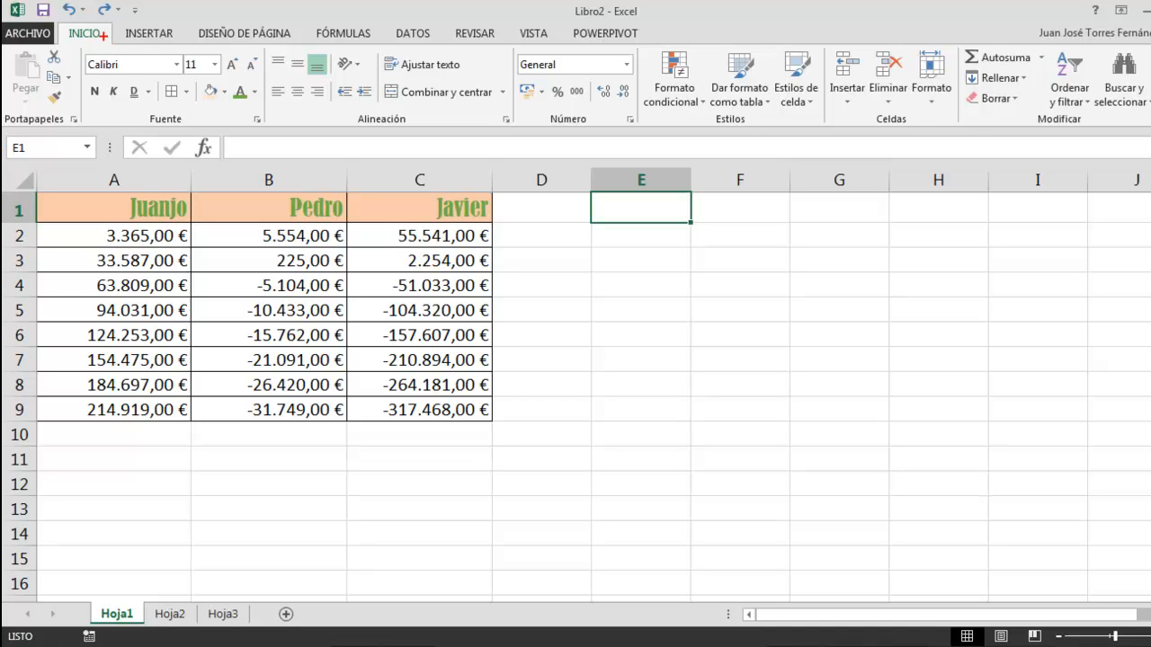
left_click_drag(265, 45, 514, 127)
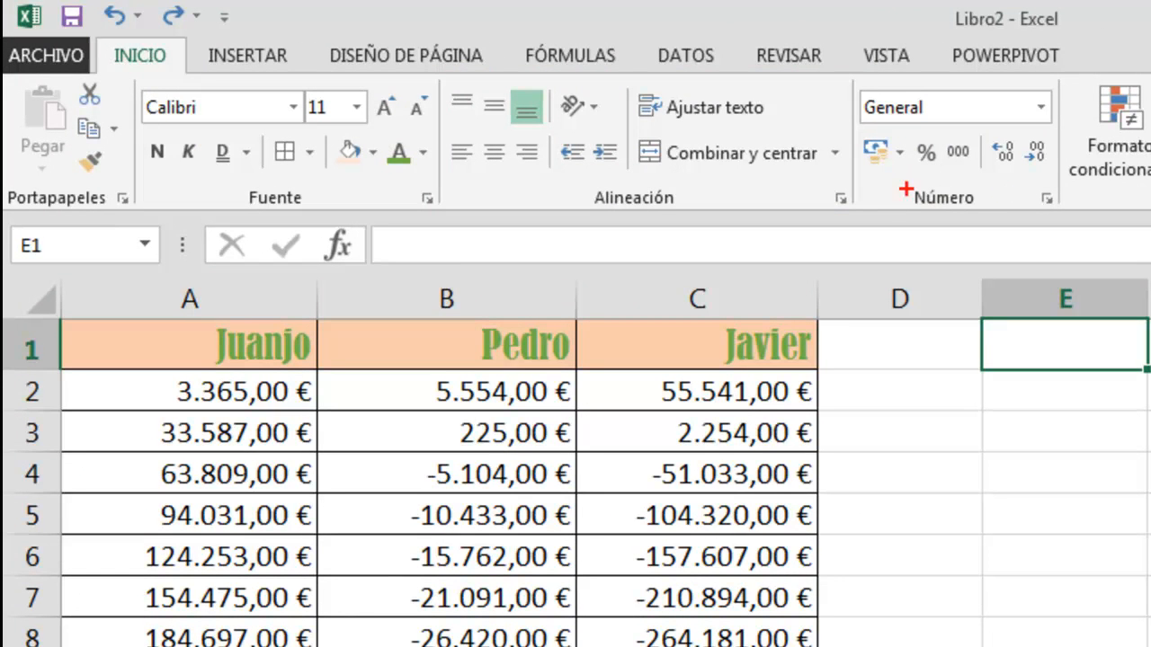
mouse_move(819, 177)
left_mouse_down()
mouse_move(886, 225)
mouse_move(914, 299)
left_mouse_up()
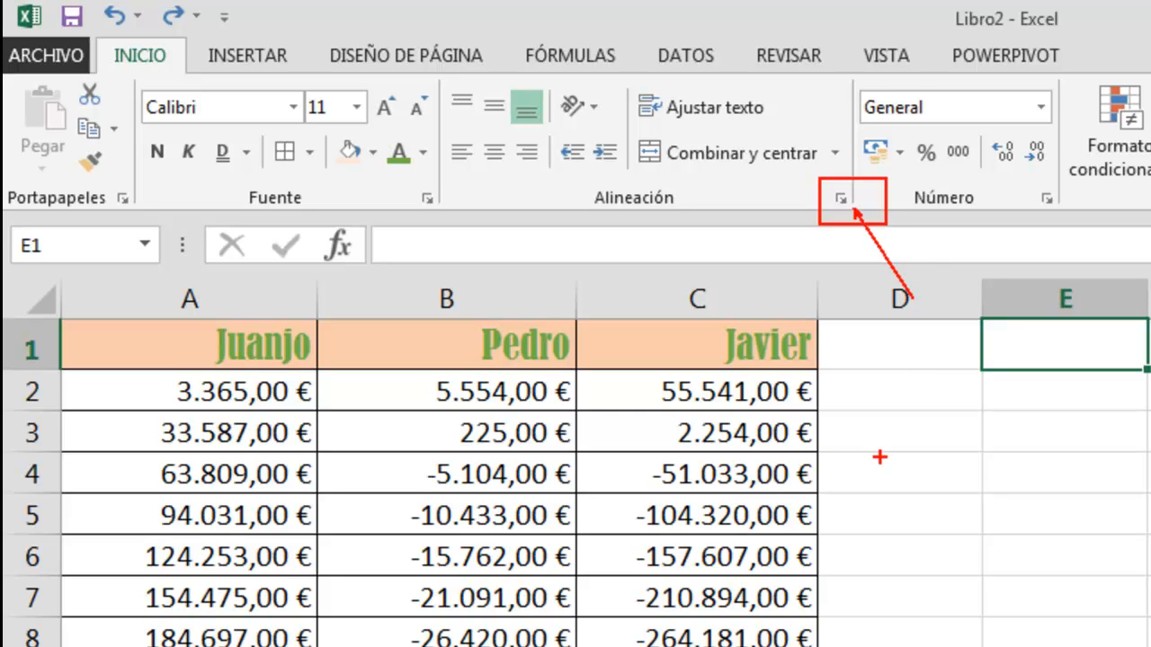
mouse_move(436, 70)
left_mouse_down()
mouse_move(582, 158)
mouse_move(875, 218)
left_mouse_up()
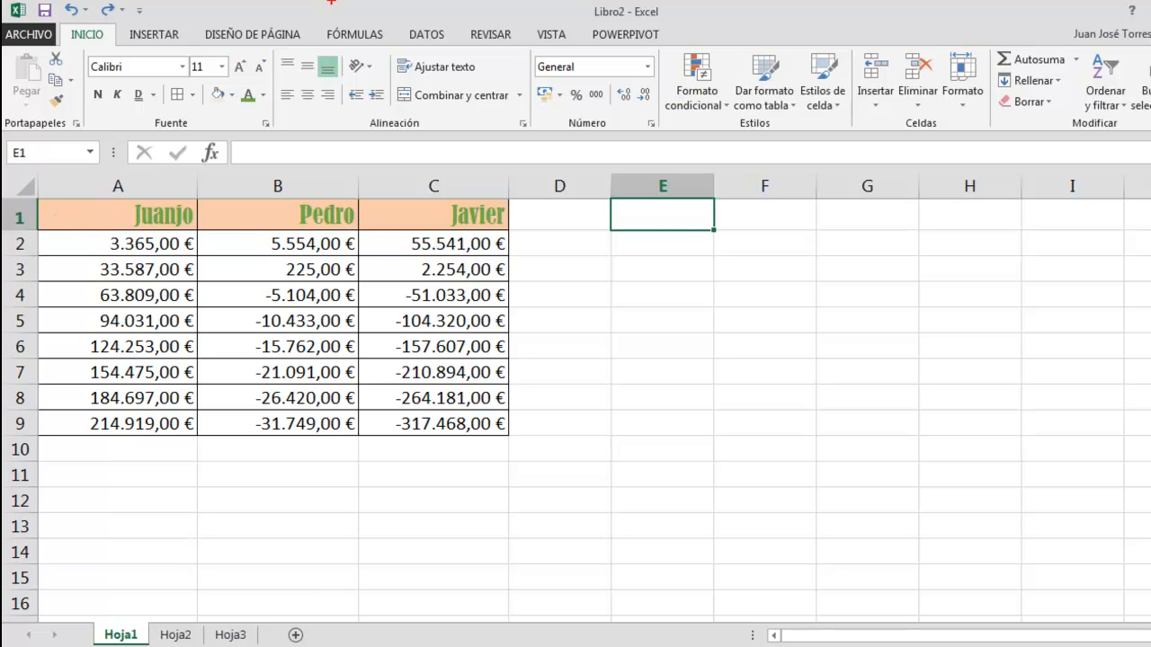
mouse_move(278, 79)
left_mouse_down()
mouse_move(352, 109)
mouse_move(342, 113)
left_mouse_up()
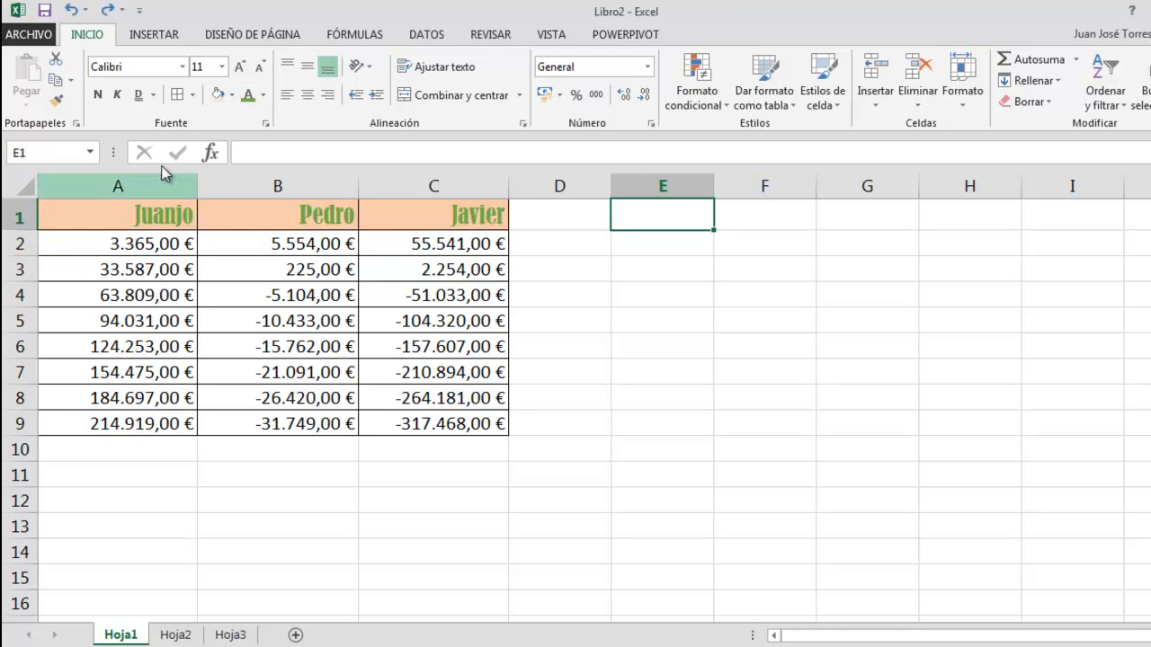
- Try left and right alignment on the header cells A1:C1, ending with the names centered horizontally
left_click_drag(111, 208, 421, 207)
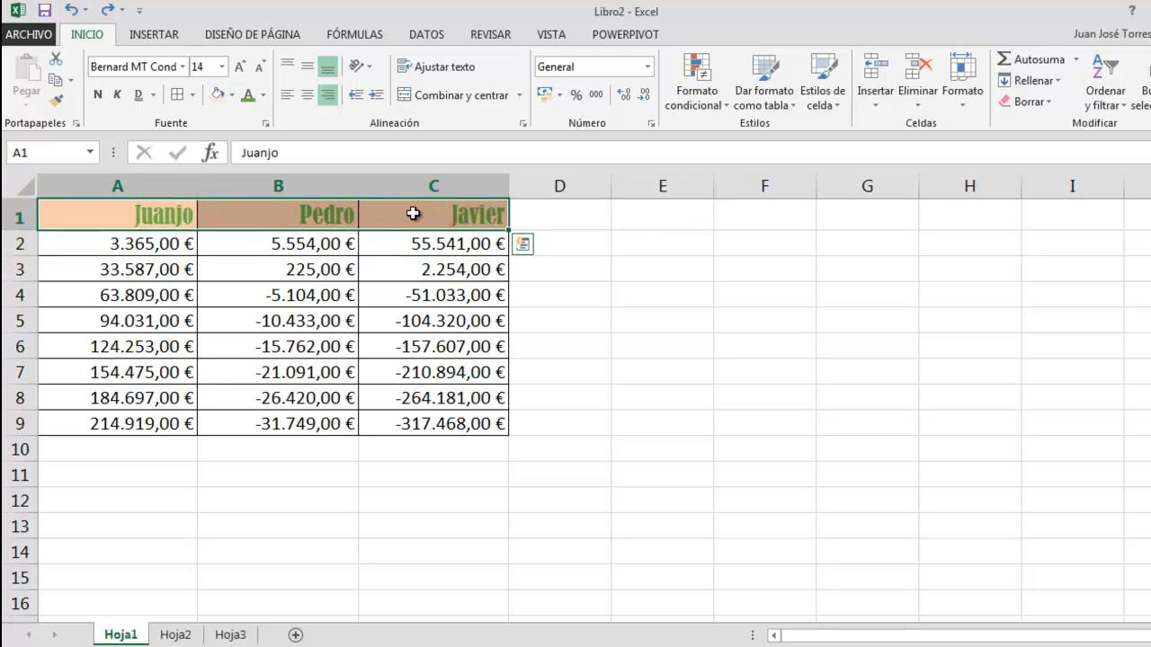
left_click(285, 101)
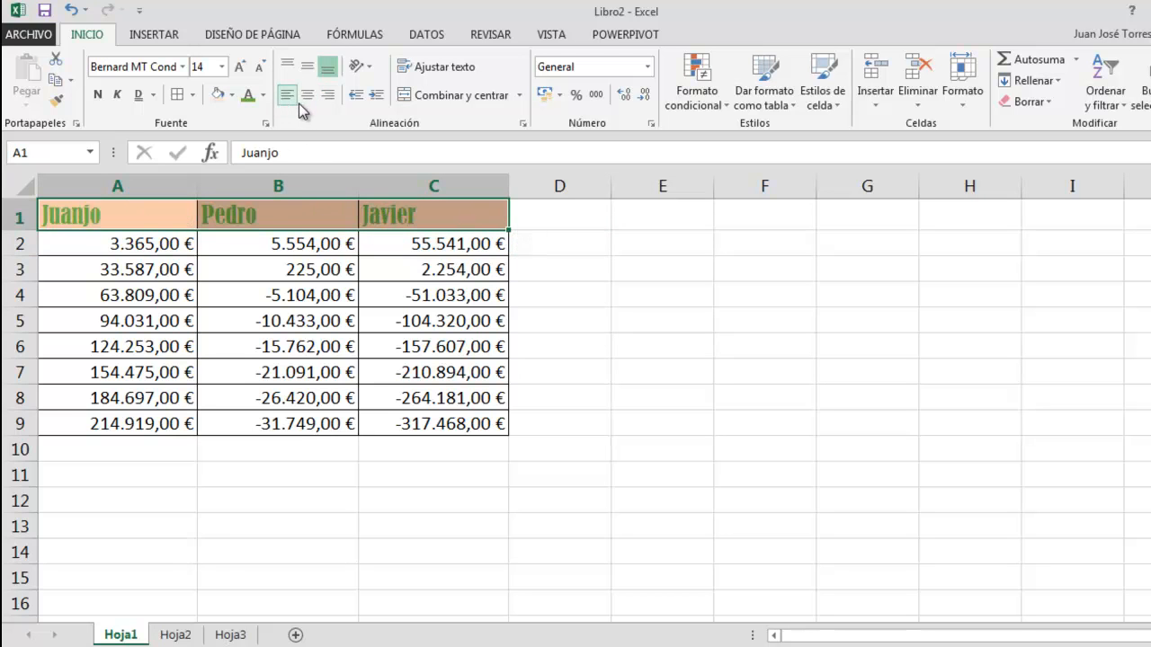
left_click(306, 96)
left_click(322, 96)
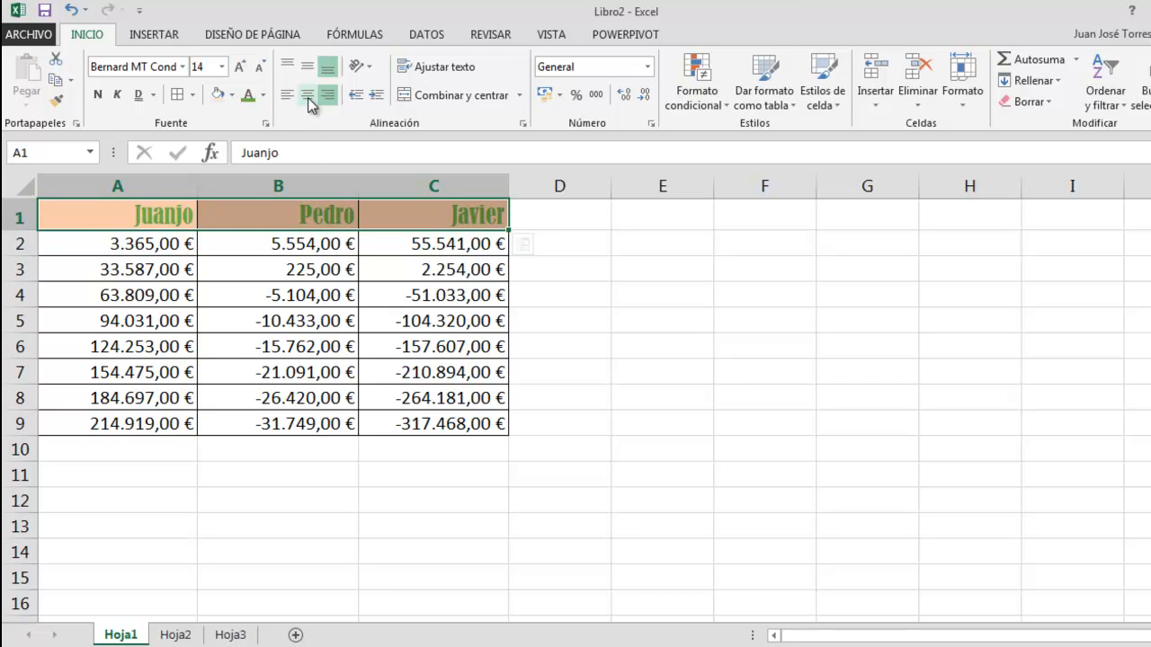
left_click(307, 96)
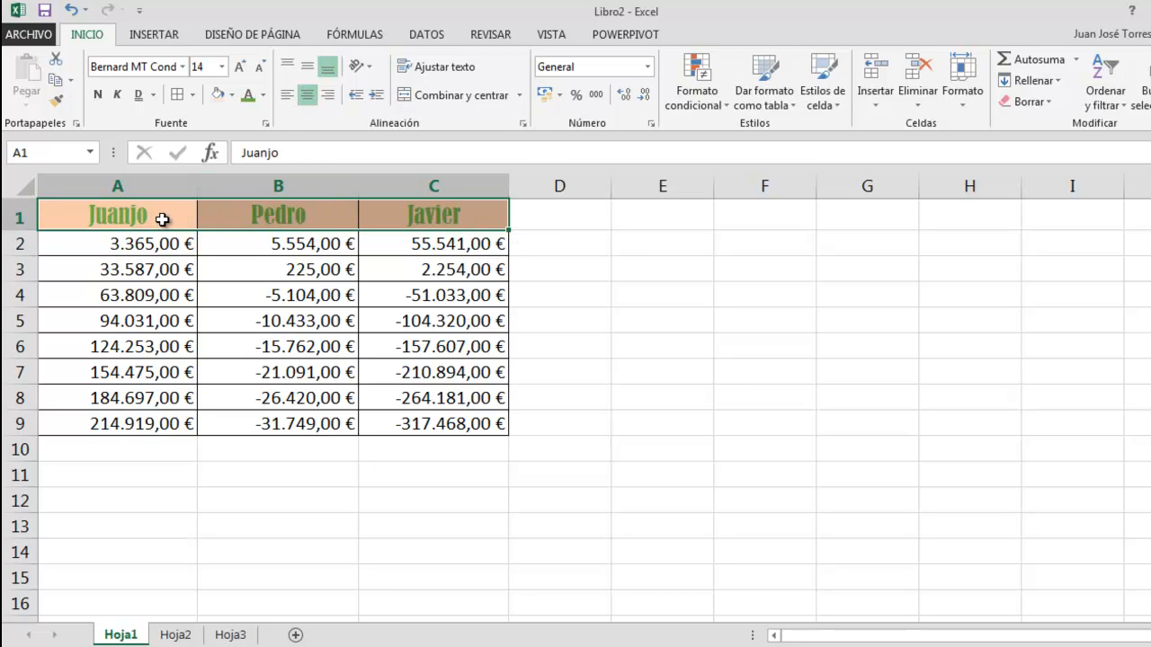
- Center the amounts in A2:C9 horizontally and apply the Contabilidad number format to them
left_click_drag(147, 239, 430, 412)
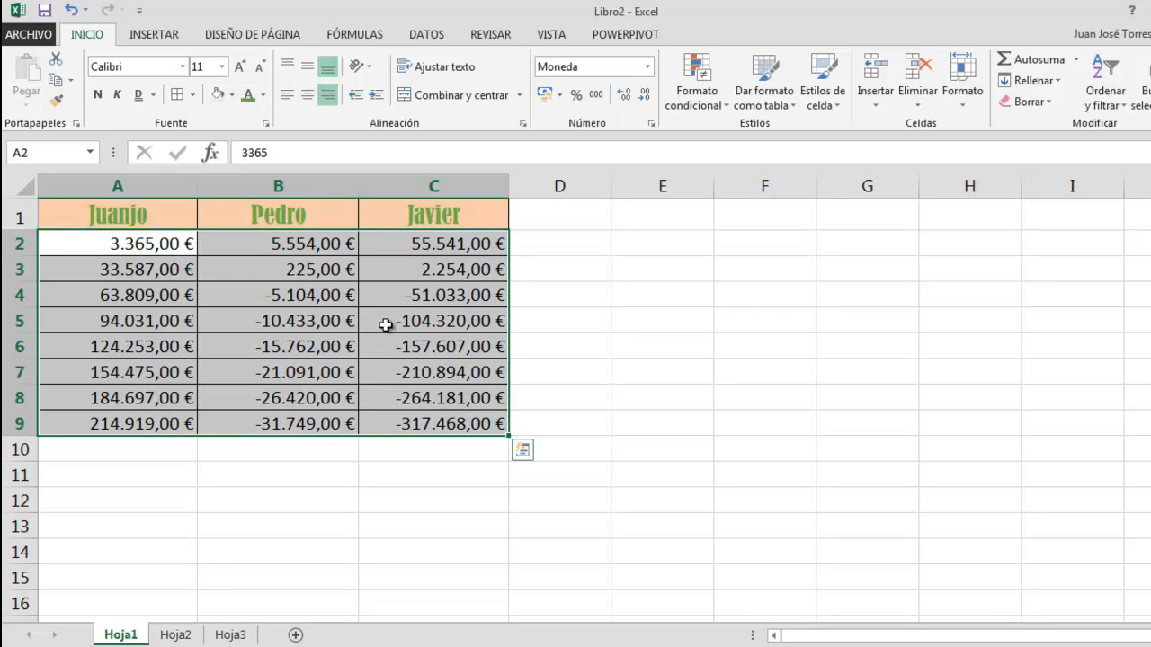
left_click(307, 96)
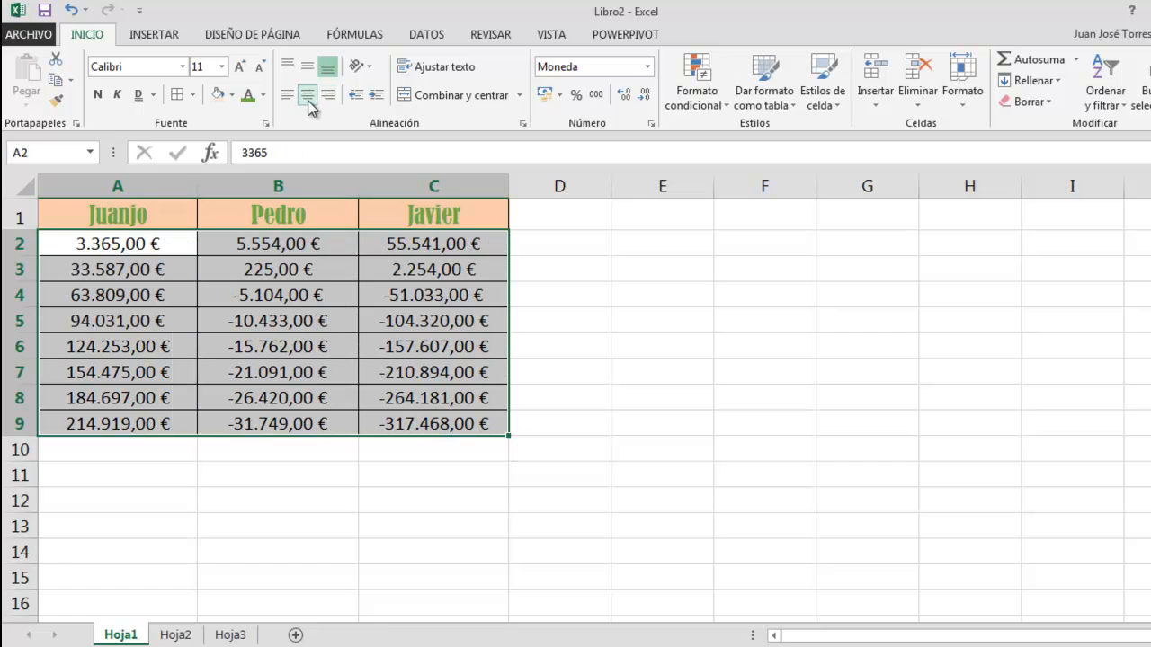
left_click(648, 67)
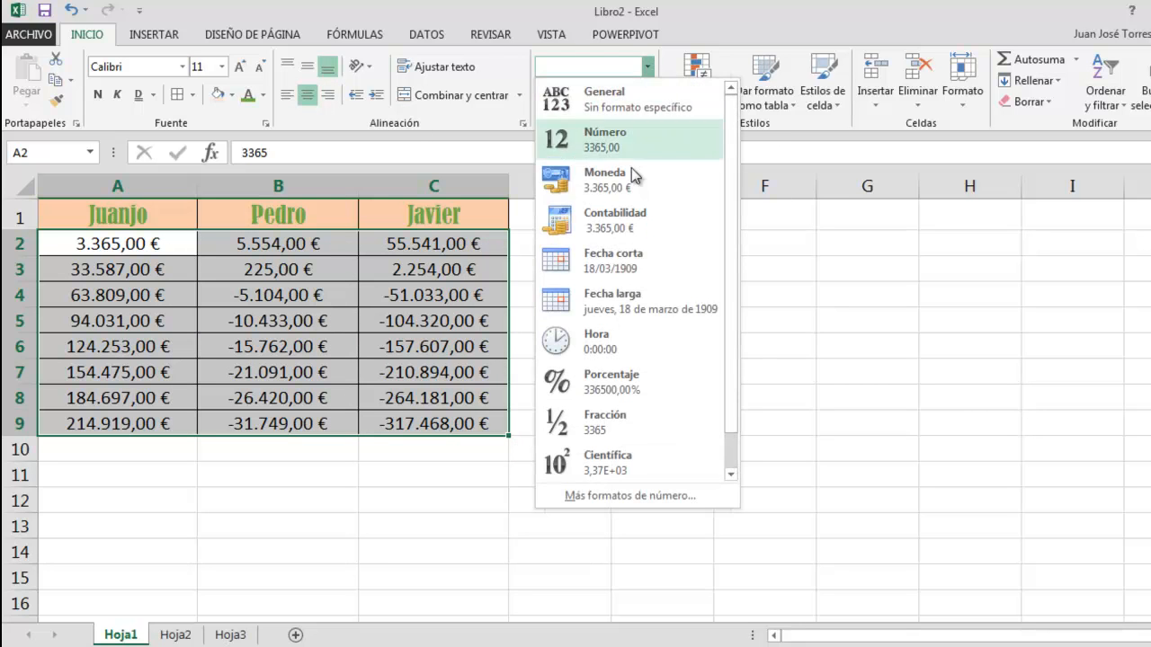
left_click(635, 221)
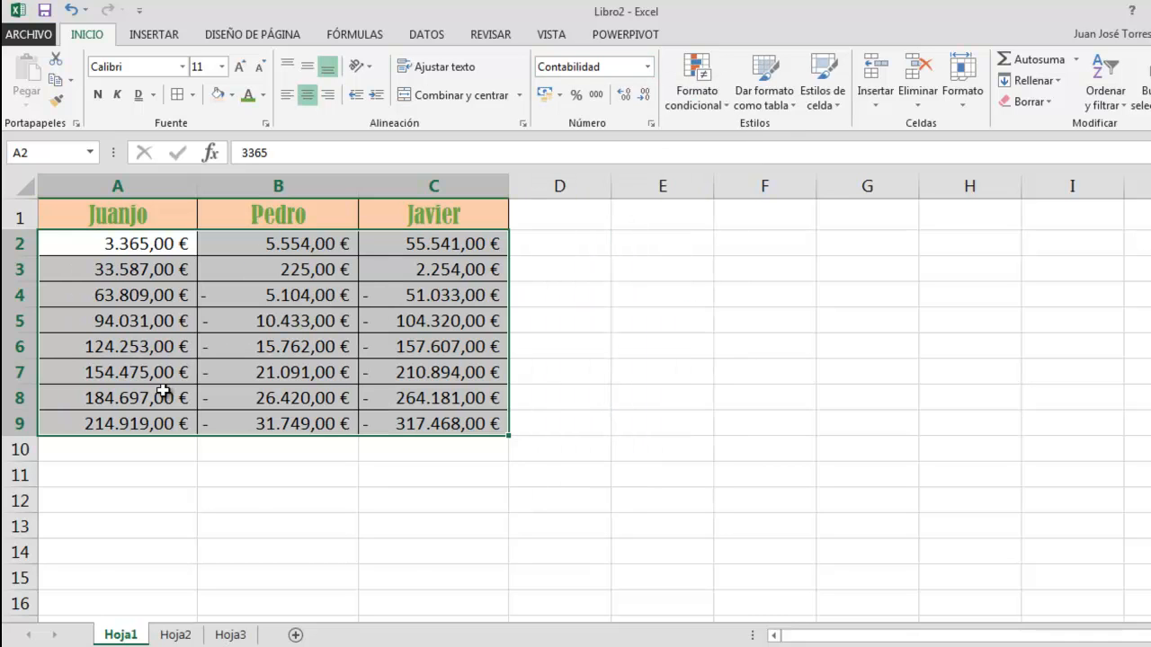
- Try right and left alignment on the Contabilidad-formatted amounts in A2:C9
left_click_drag(148, 244, 419, 424)
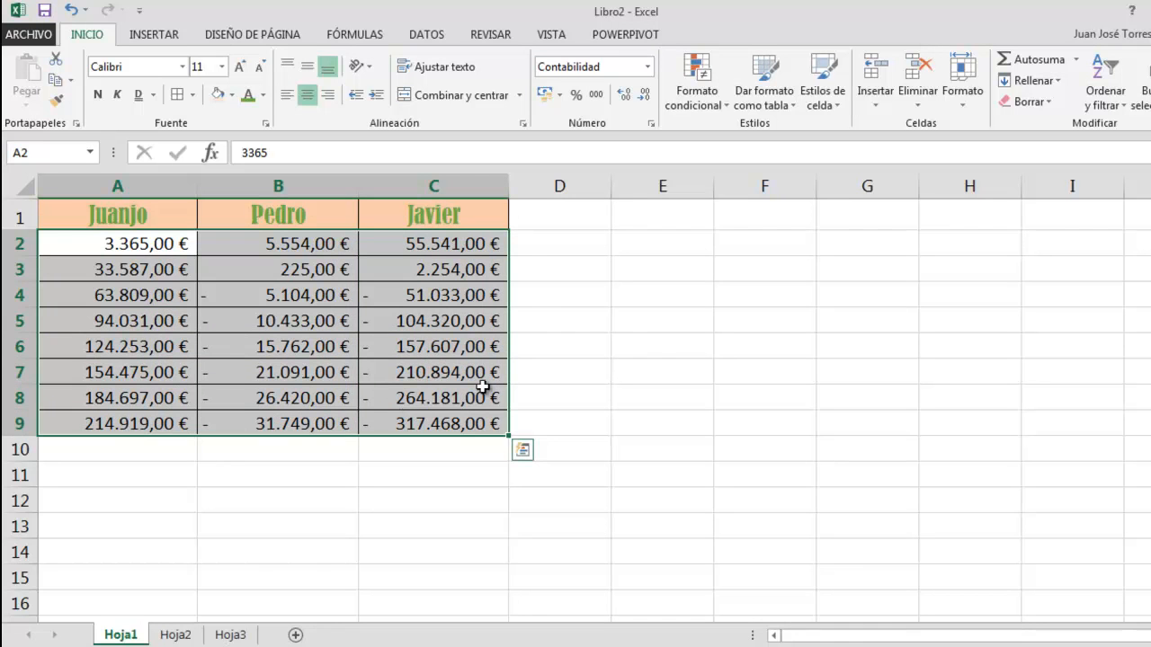
left_click(327, 94)
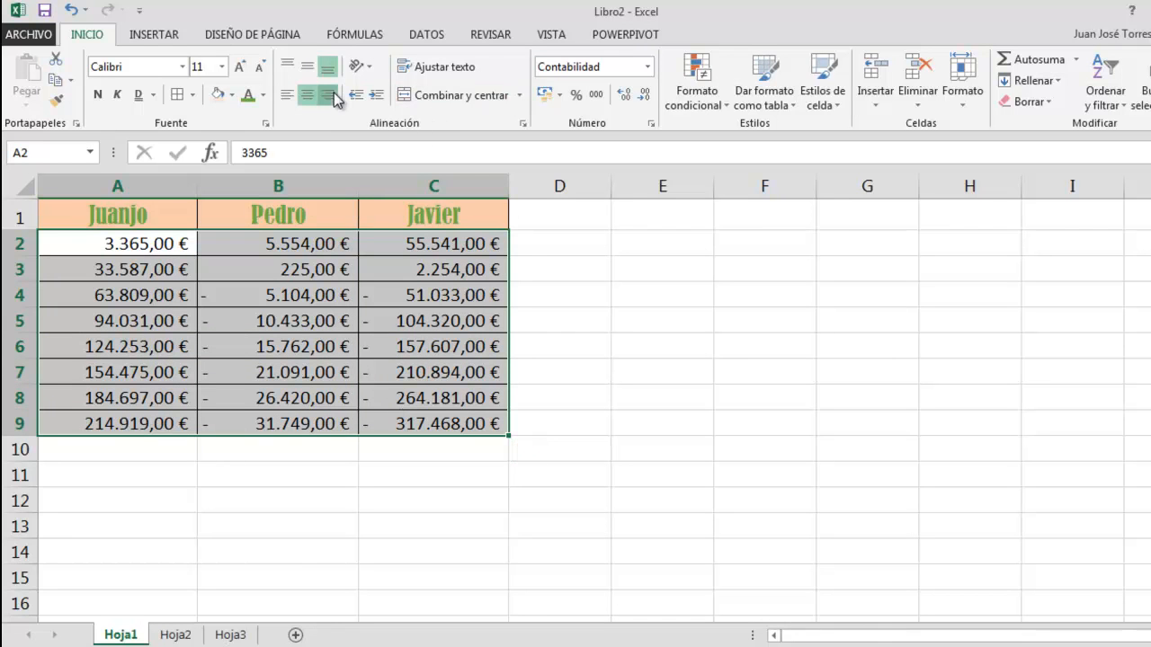
left_click(286, 95)
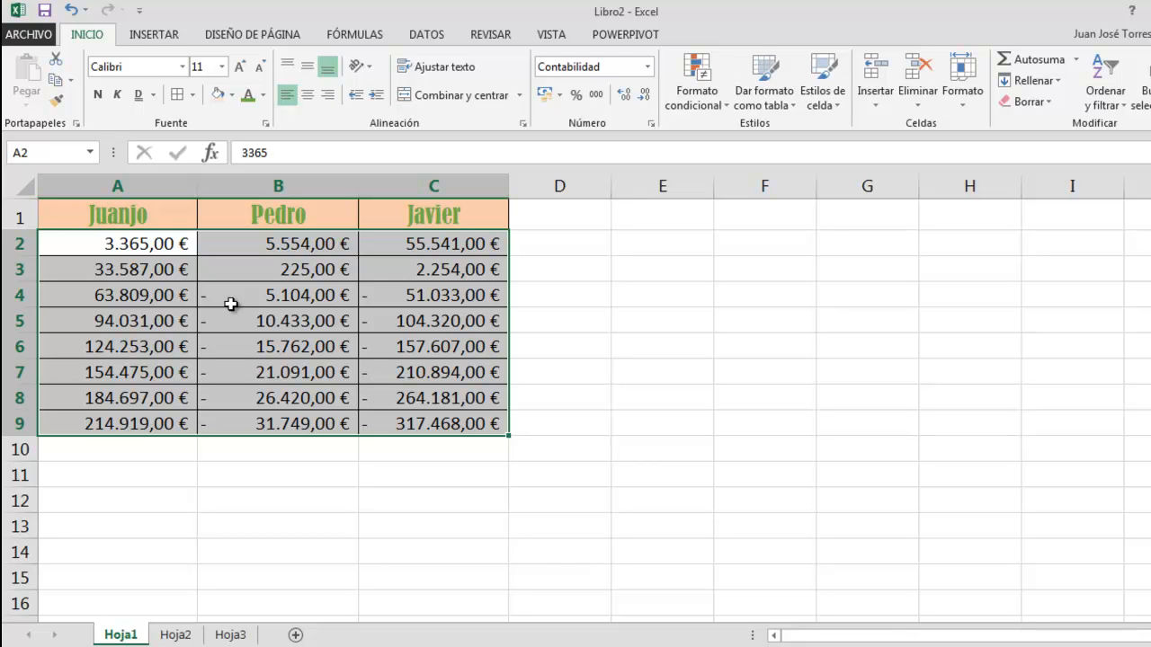
- Apply the Número format to the amounts in A2:C9 and center them horizontally
left_click(647, 67)
left_click(616, 147)
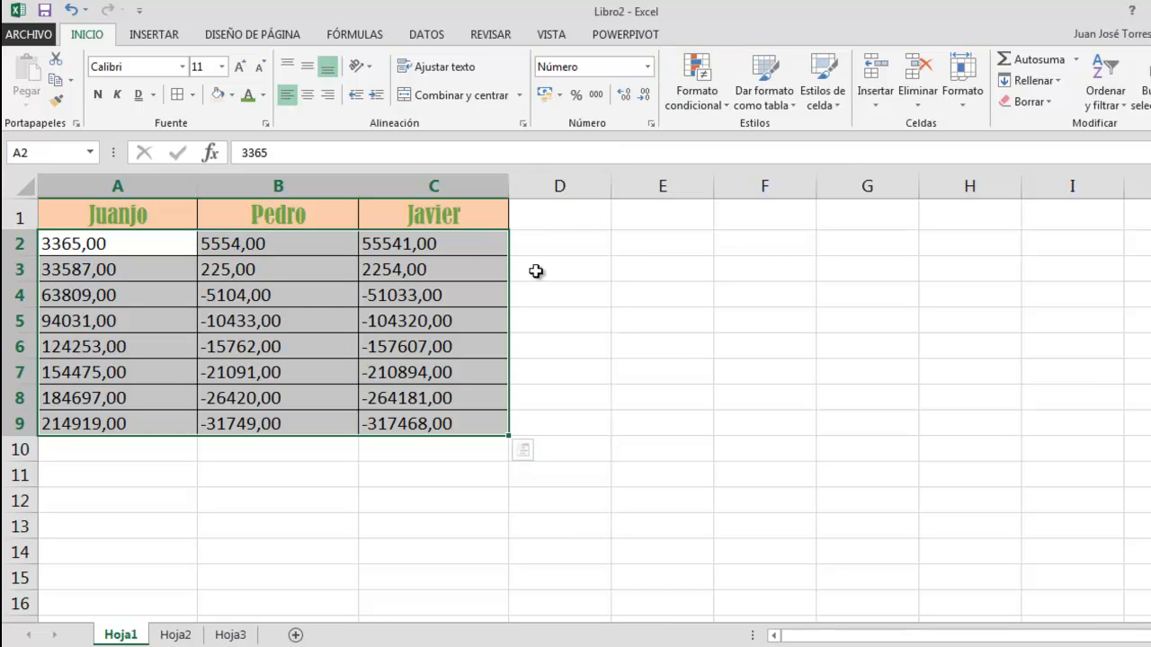
left_click(306, 94)
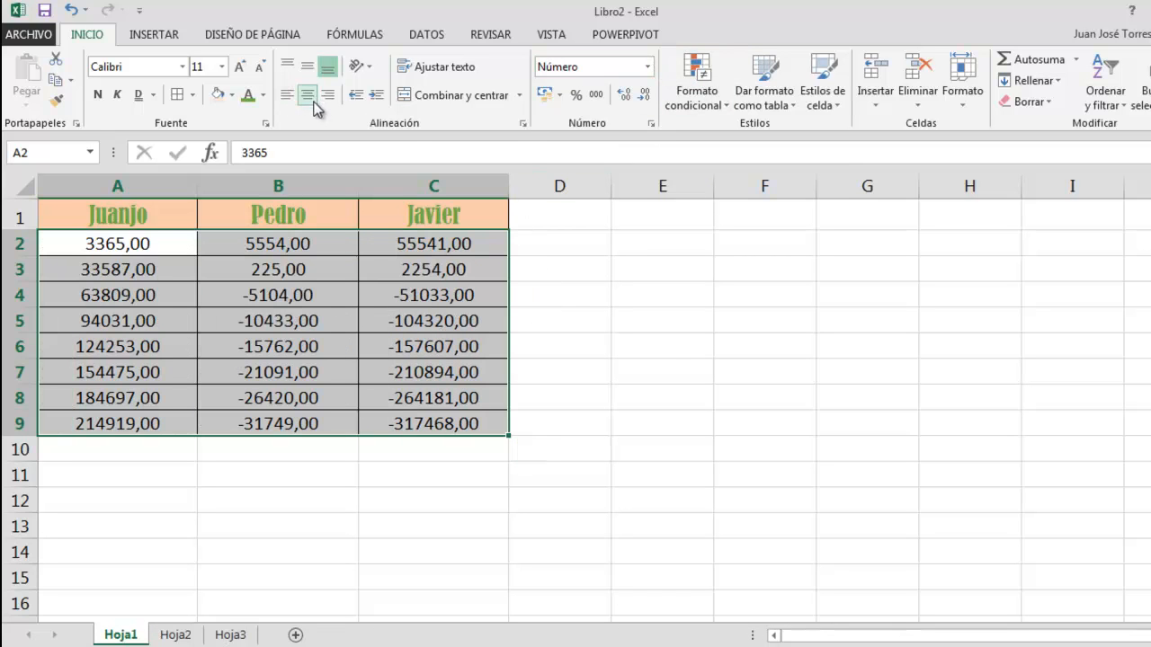
left_click(593, 319)
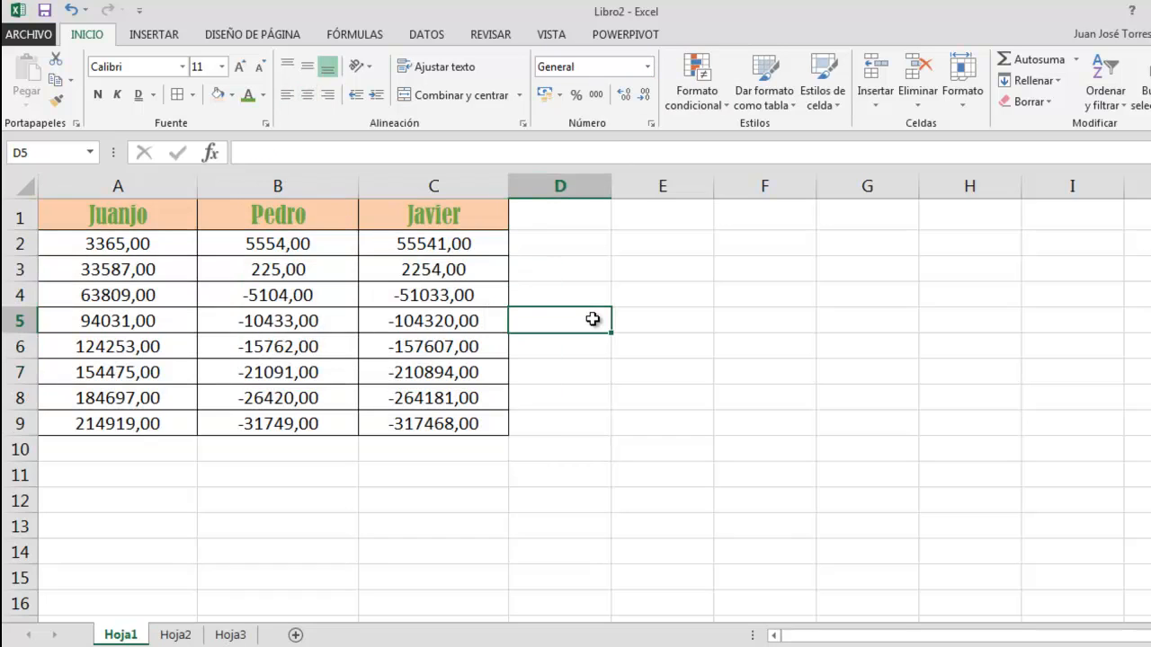
- Make row 1 taller and try top and bottom alignment on headers A1:C1, ending with them centered vertically
left_click_drag(33, 230, 29, 283)
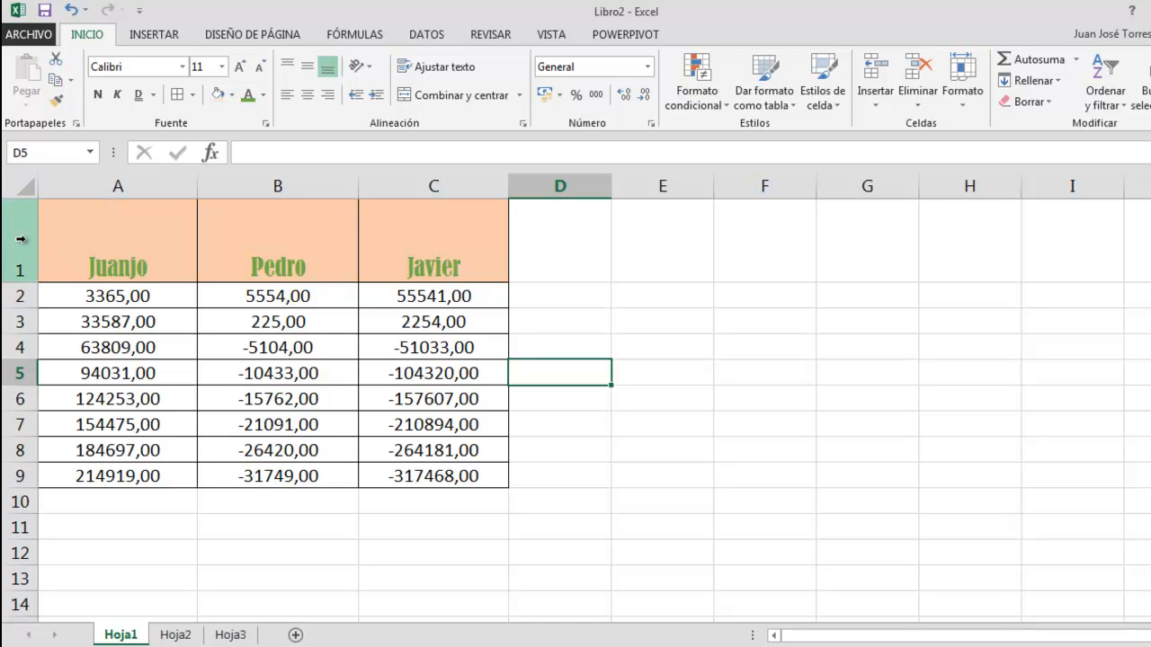
left_click_drag(78, 238, 373, 233)
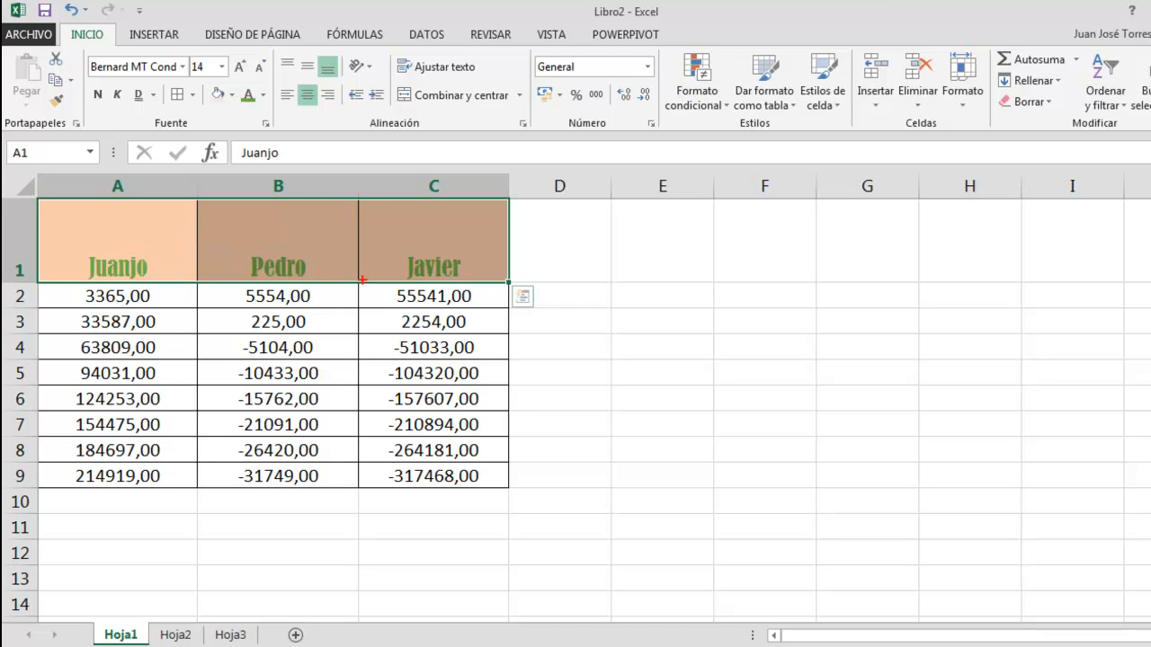
left_click_drag(276, 44, 347, 84)
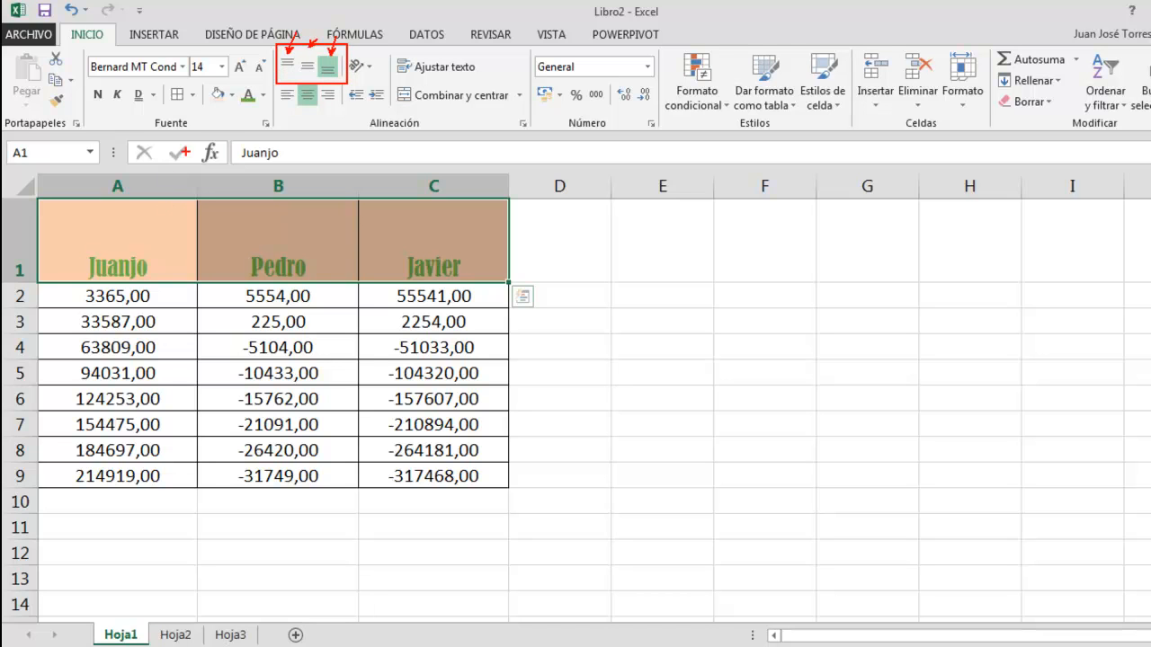
key("Escape")
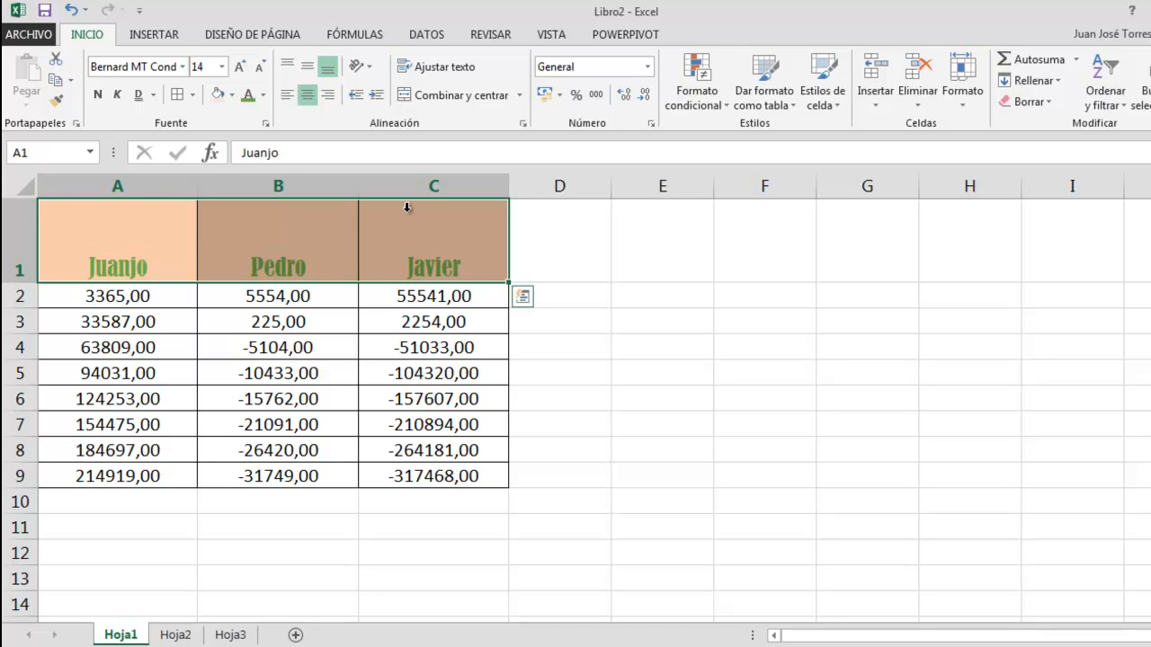
left_click(288, 69)
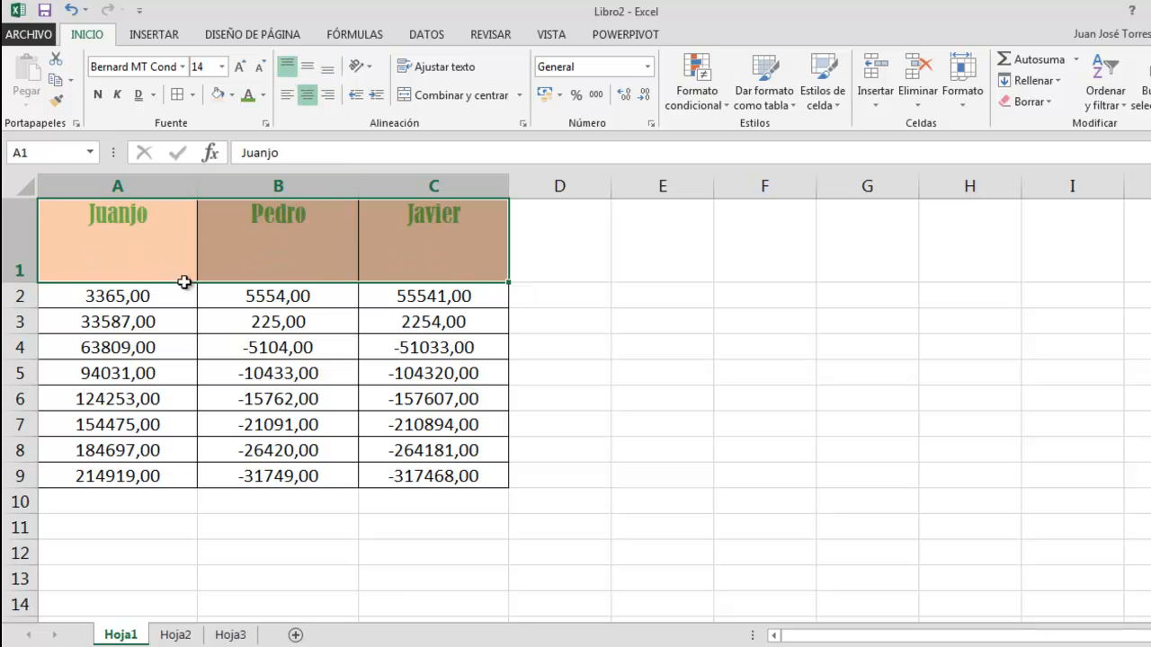
left_click(306, 69)
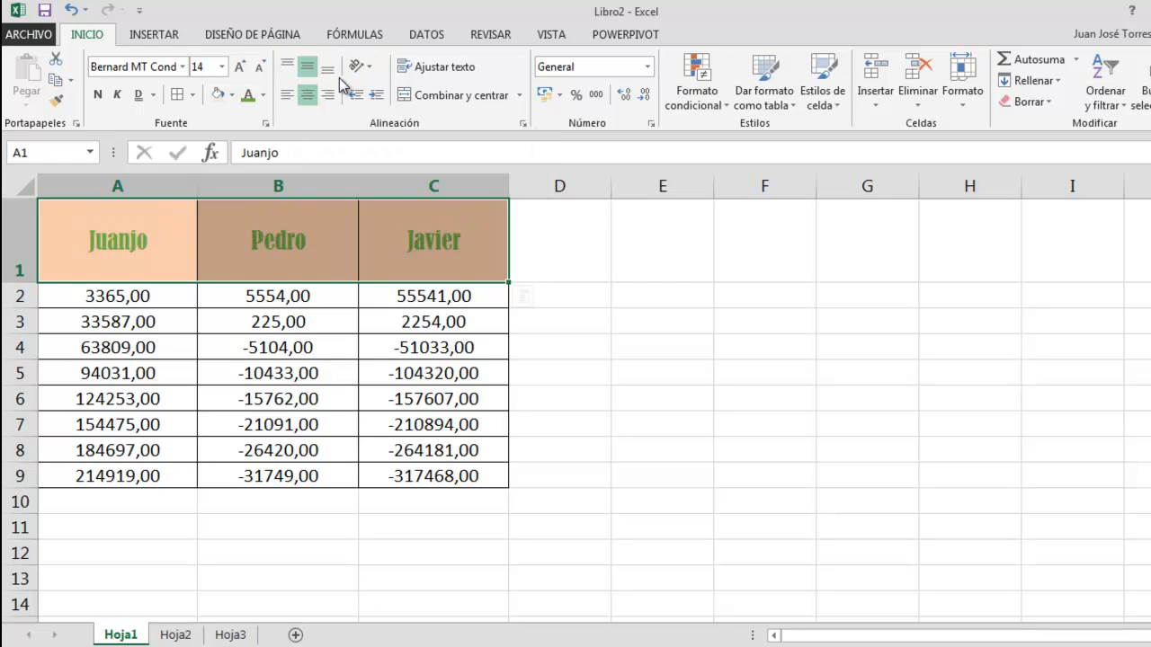
left_click(329, 72)
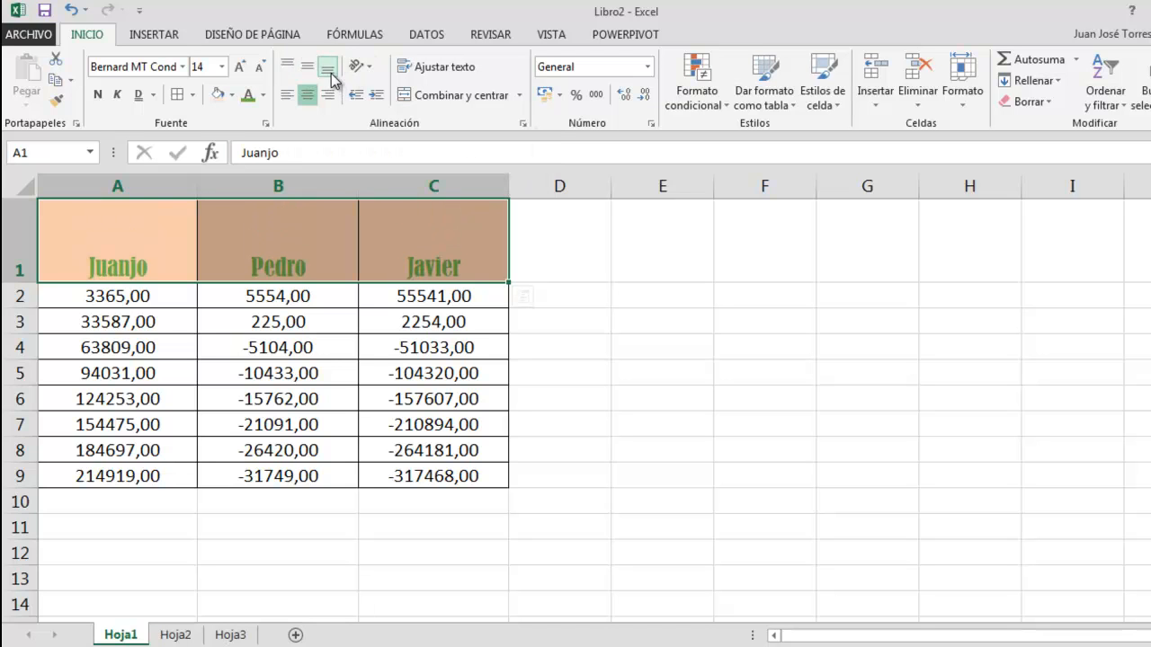
left_click(307, 67)
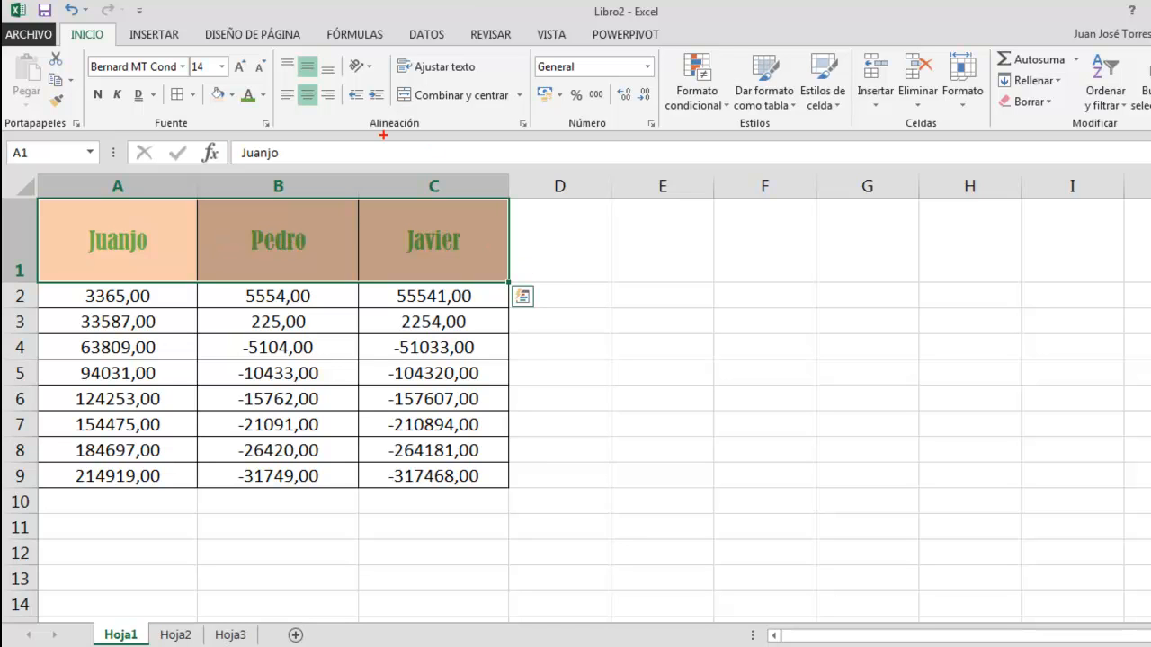
left_click_drag(345, 46, 382, 80)
key("Escape")
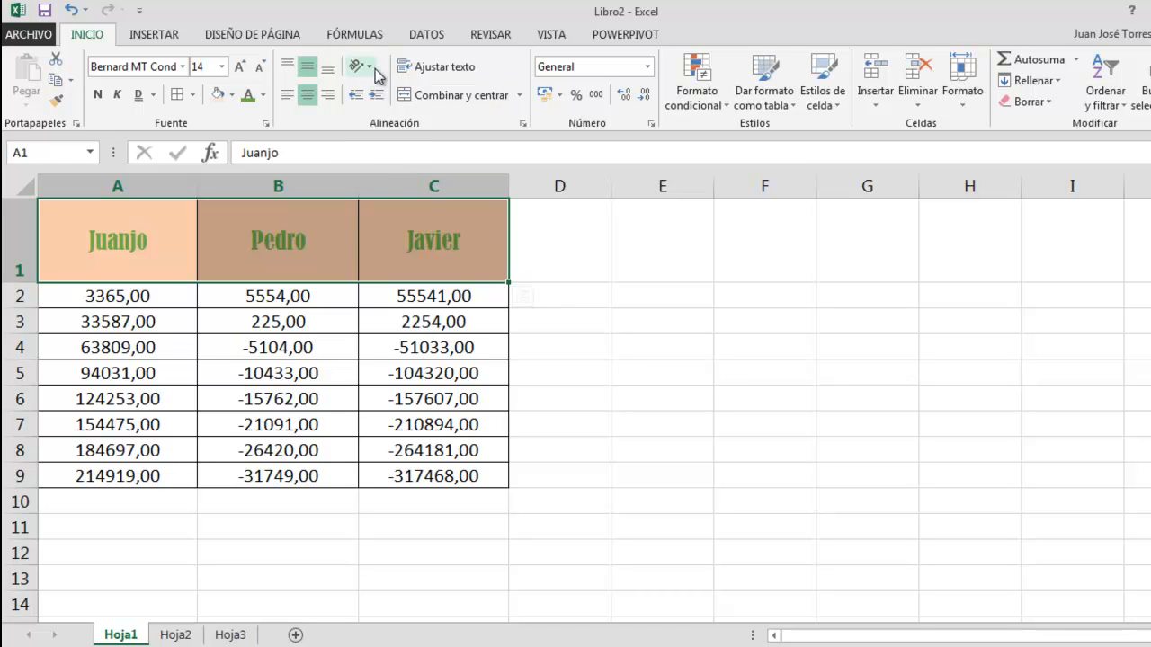
- Try the Ángulo ascendente and Ángulo descendente text orientations on the header cells A1:C1
left_click(377, 75)
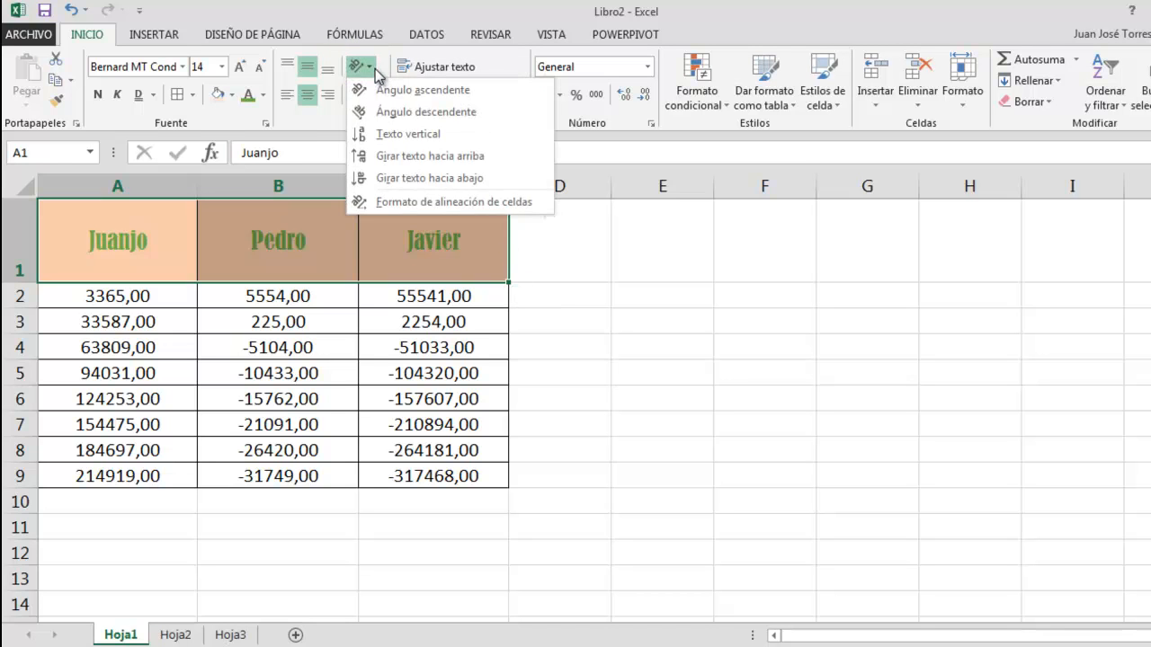
left_click(424, 91)
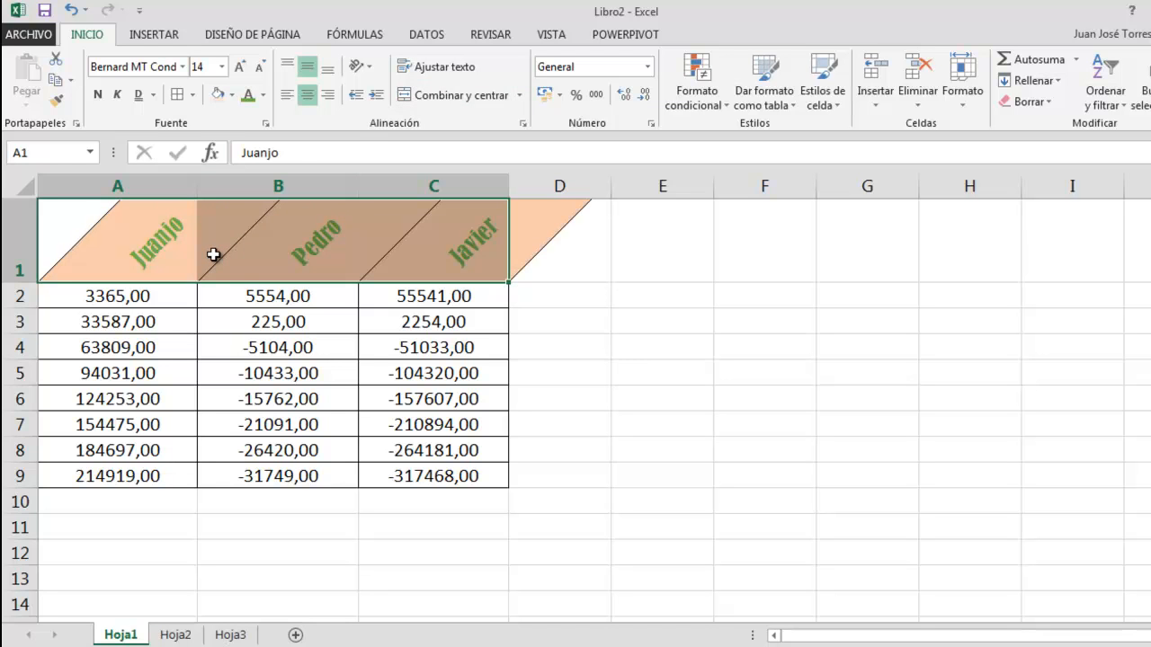
left_click(361, 67)
left_click(429, 113)
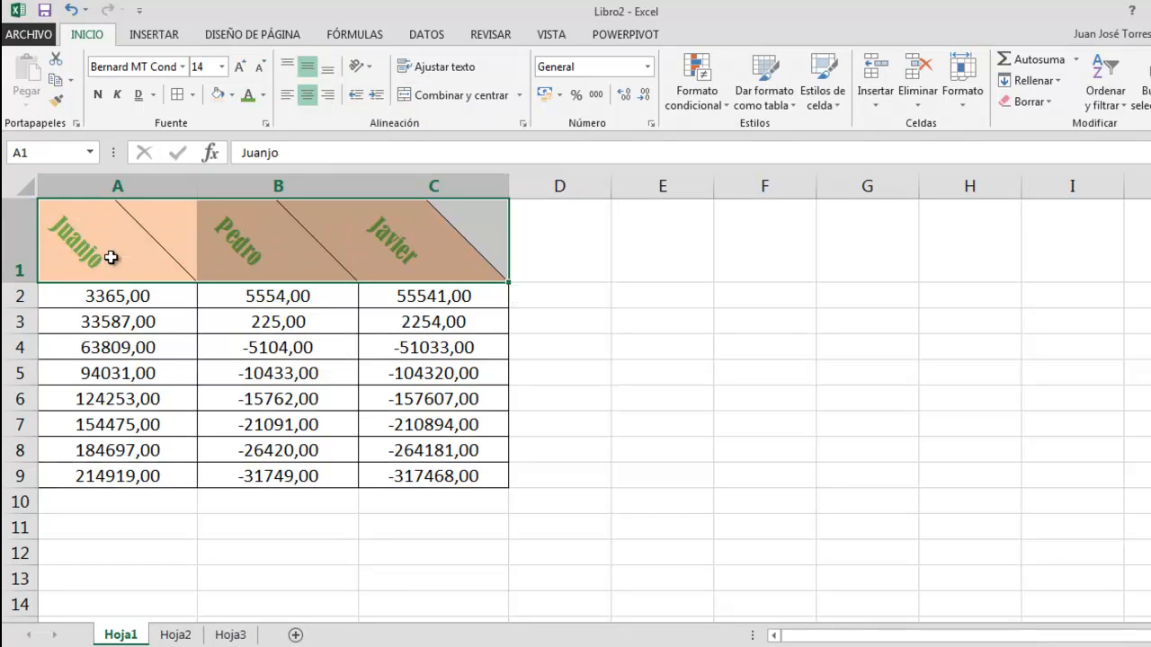
- Set the headers in A1:C1 to Texto vertical and enlarge row 1 until the full stacked names fit
left_click(362, 66)
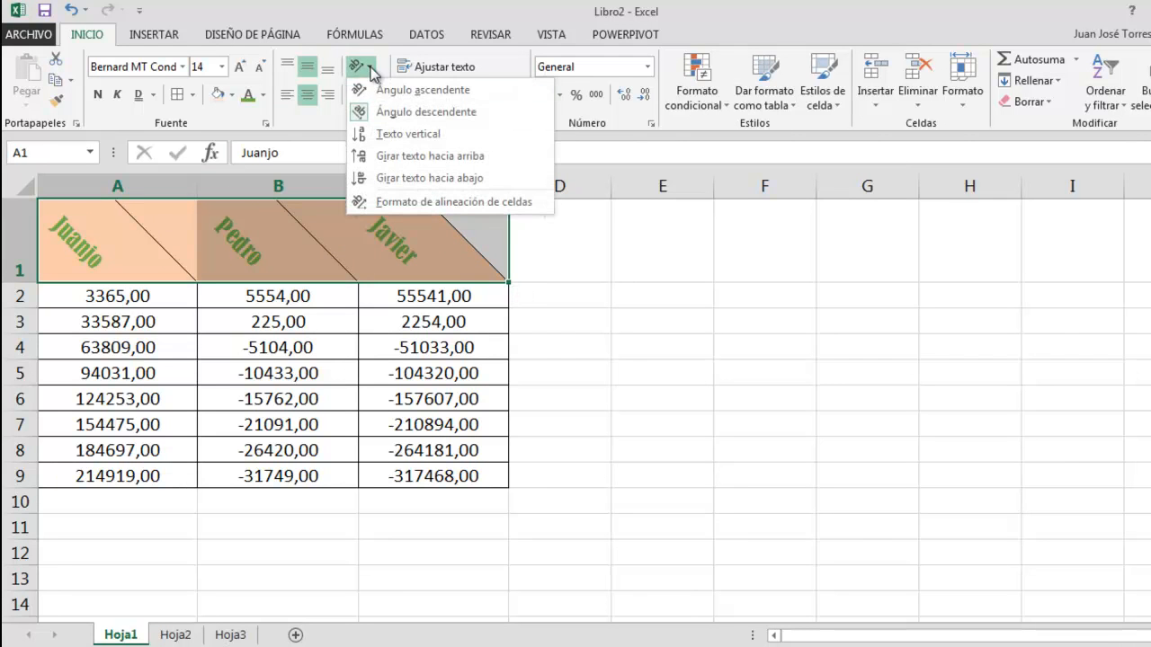
left_click(435, 135)
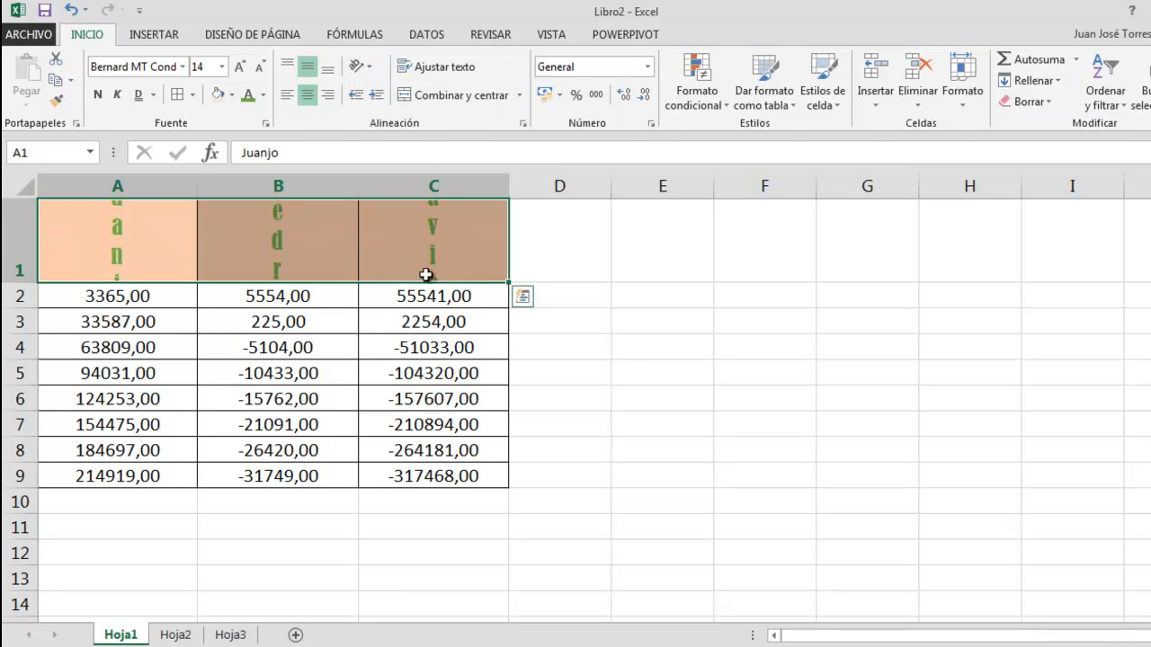
left_click_drag(24, 279, 24, 402)
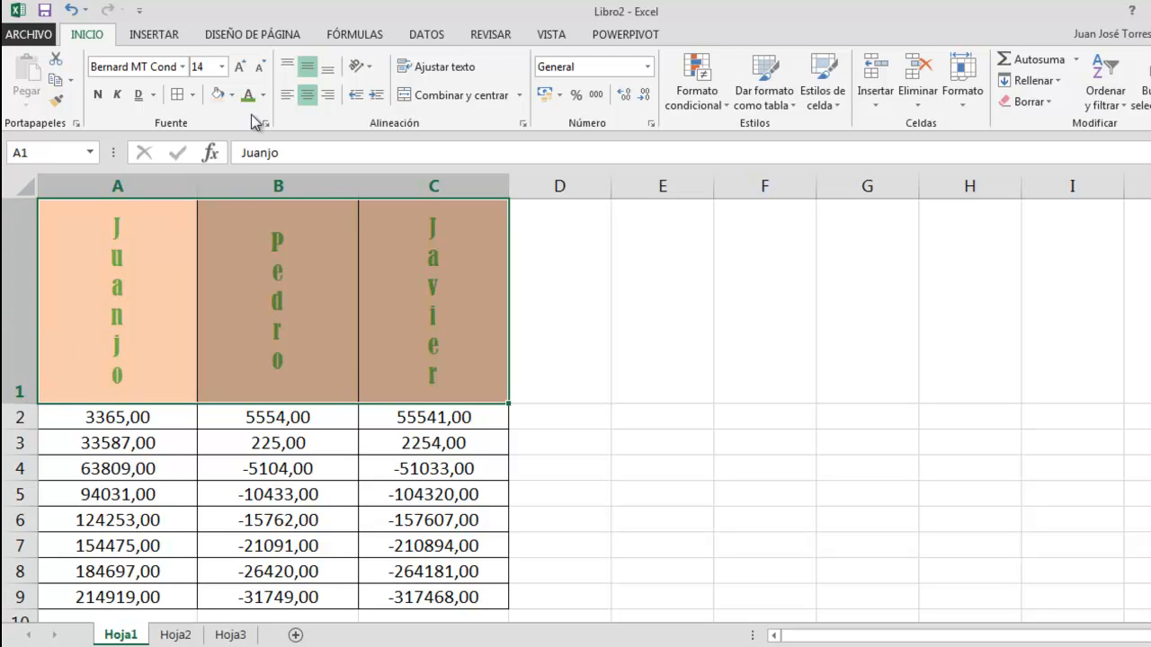
- Change the orientation of the header cells A1:C1 to Girar texto hacia arriba
left_click(364, 68)
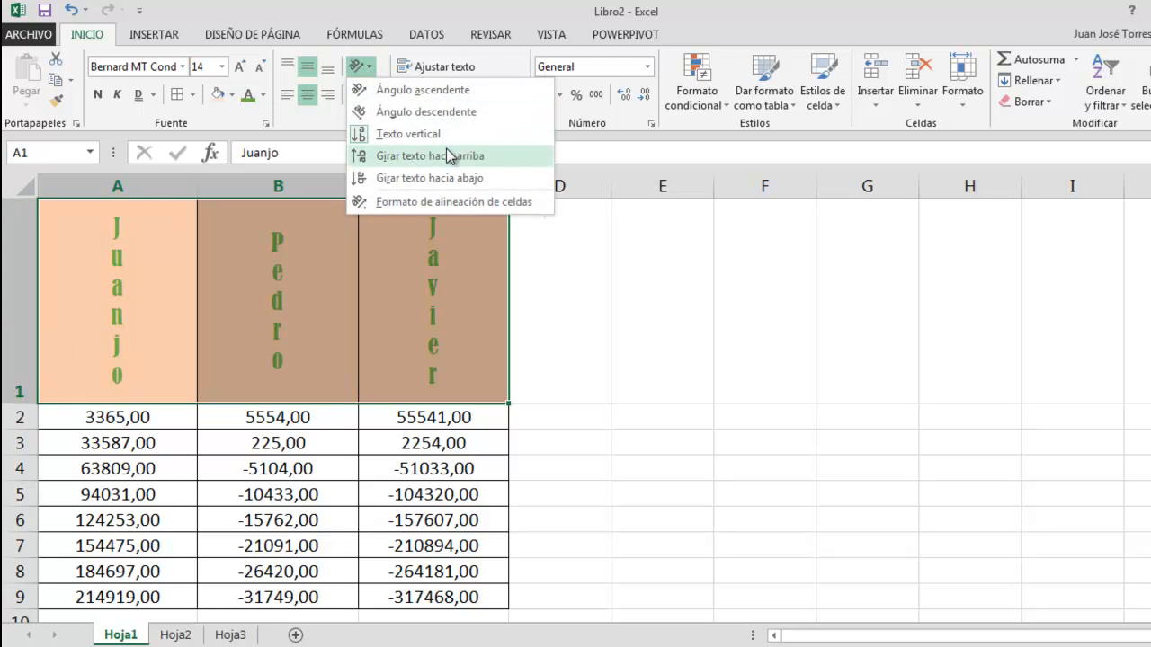
left_click(498, 155)
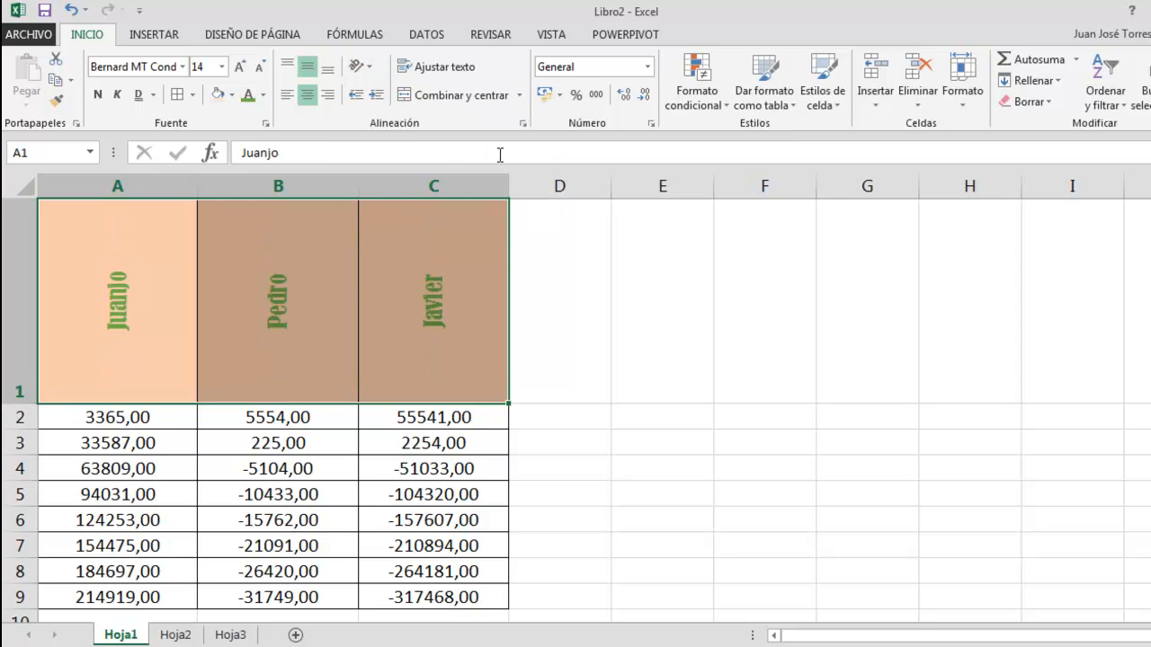
- Reduce the height of row 1 and set its text orientation to Girar texto hacia abajo
left_click(27, 396)
left_click_drag(25, 401, 25, 325)
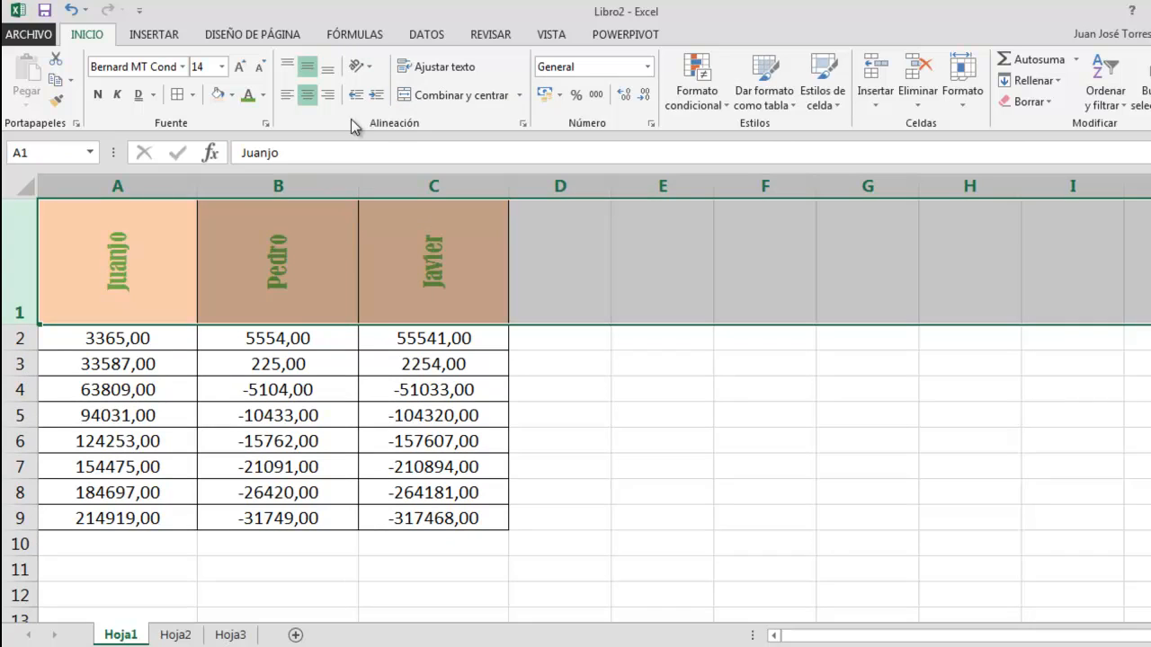
left_click(371, 73)
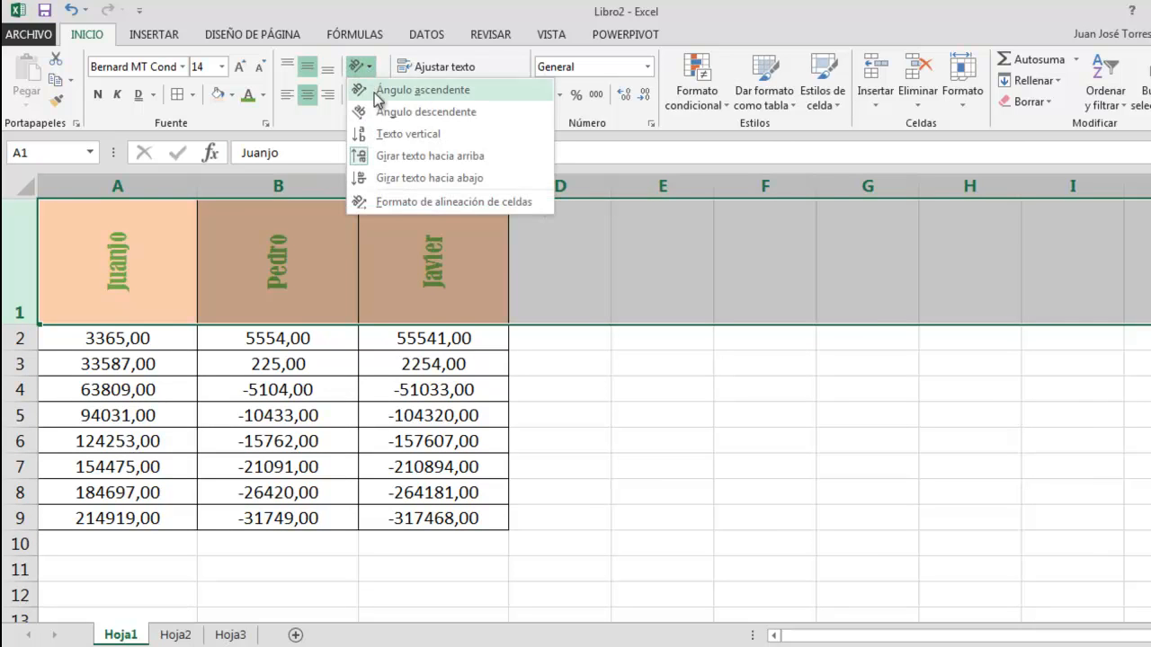
left_click(428, 180)
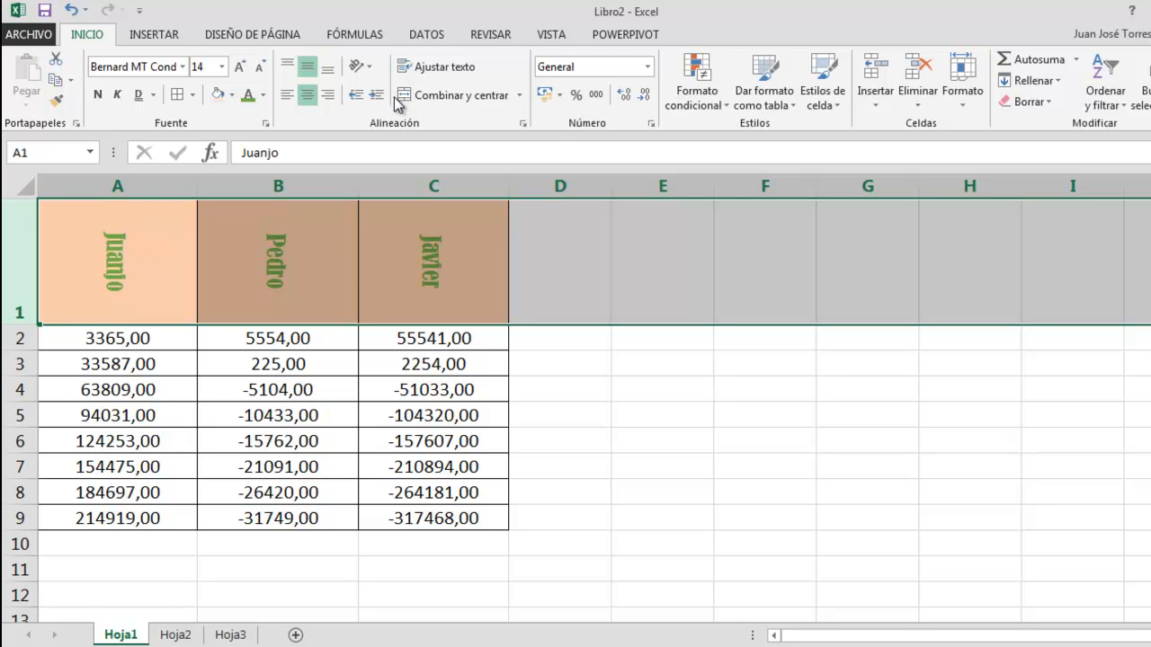
- Try a 30-degree orientation and stacked vertical text for row 1 in Formato de alineación de celdas, and enlarge the row to fit
left_click(371, 71)
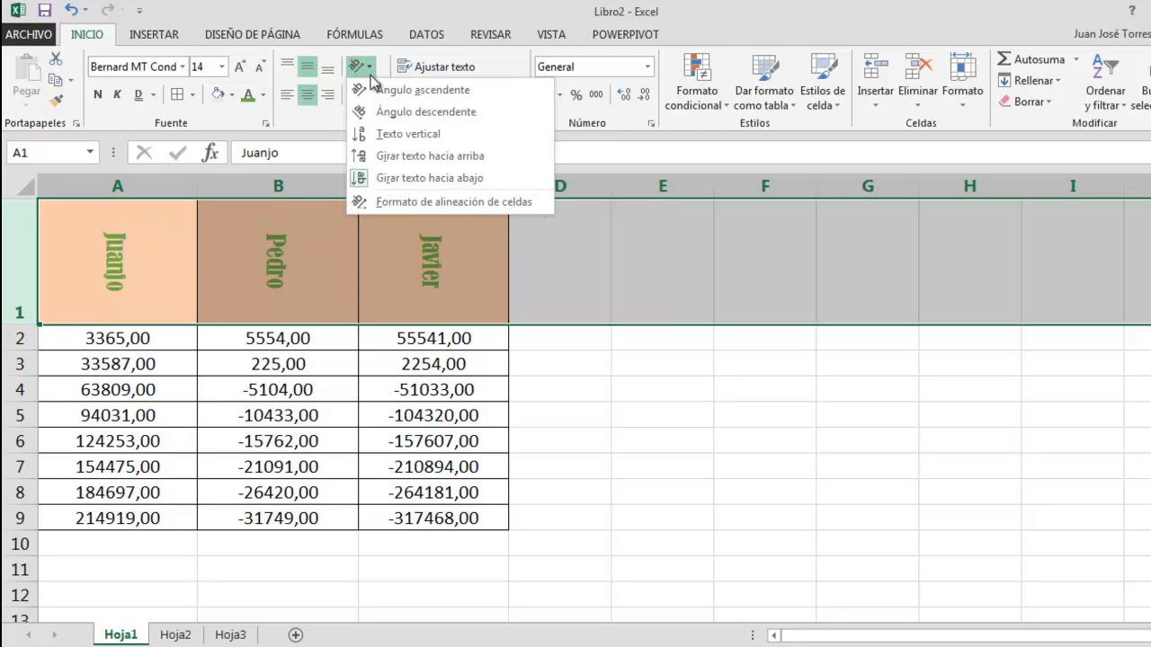
left_click(537, 203)
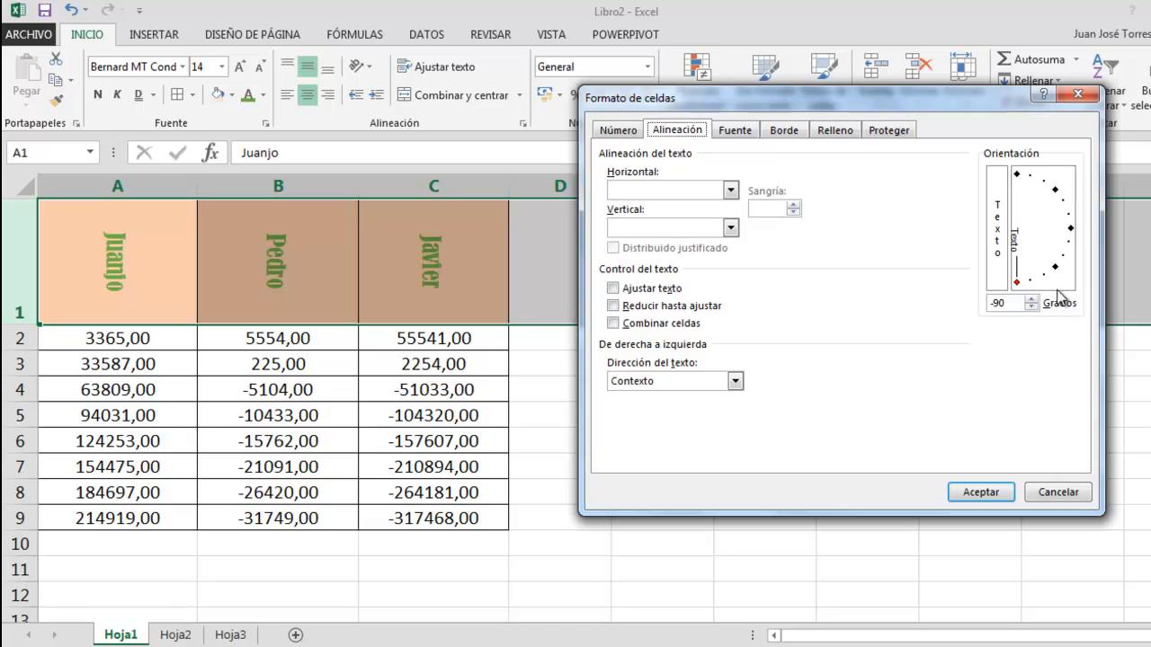
left_click_drag(1017, 286, 1065, 206)
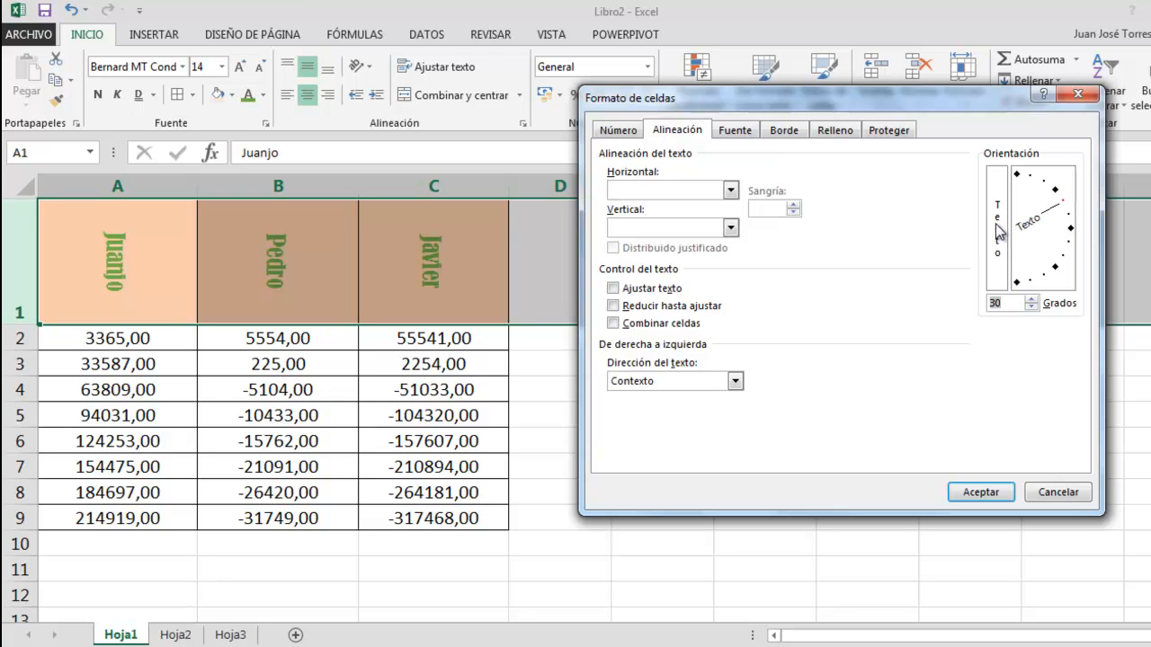
left_click(996, 223)
left_click(978, 493)
left_click_drag(25, 322, 21, 398)
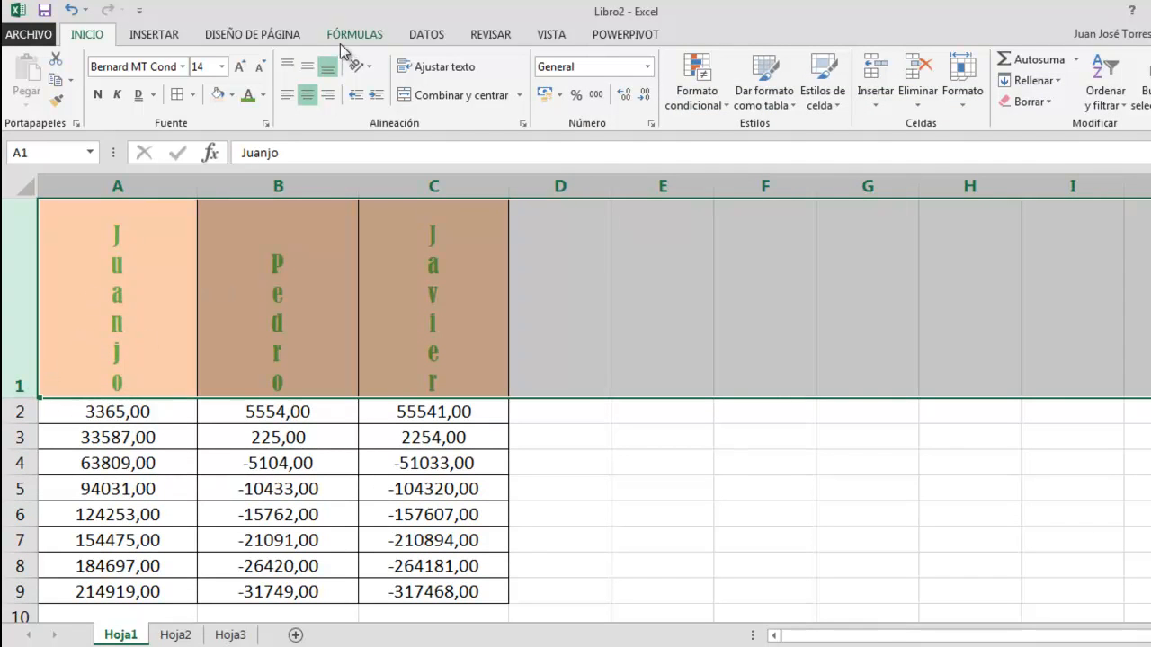
left_click(362, 66)
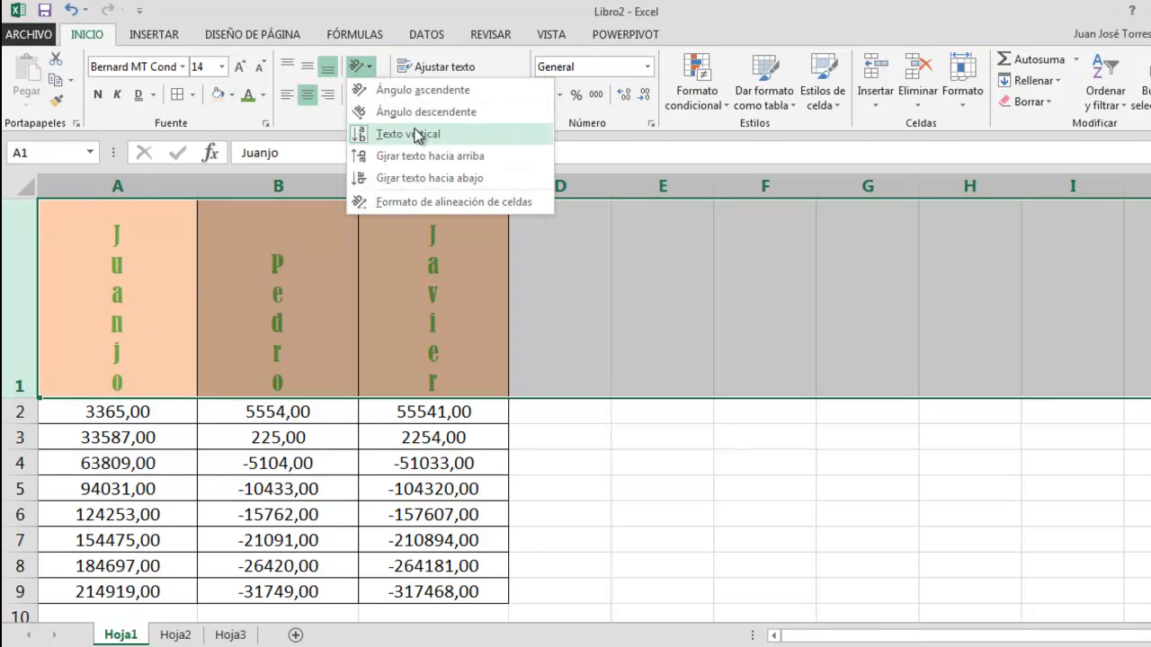
left_click(481, 156)
- Enter the text "Esto es un ejemplo" in cell E3
left_click(663, 363)
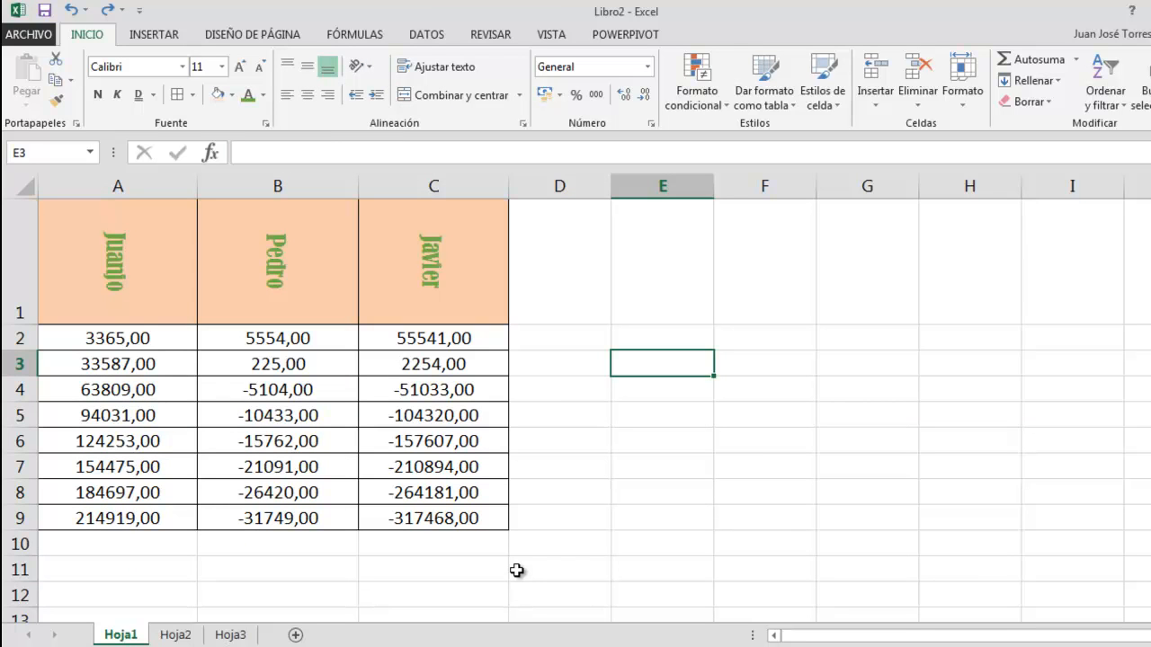
type("E")
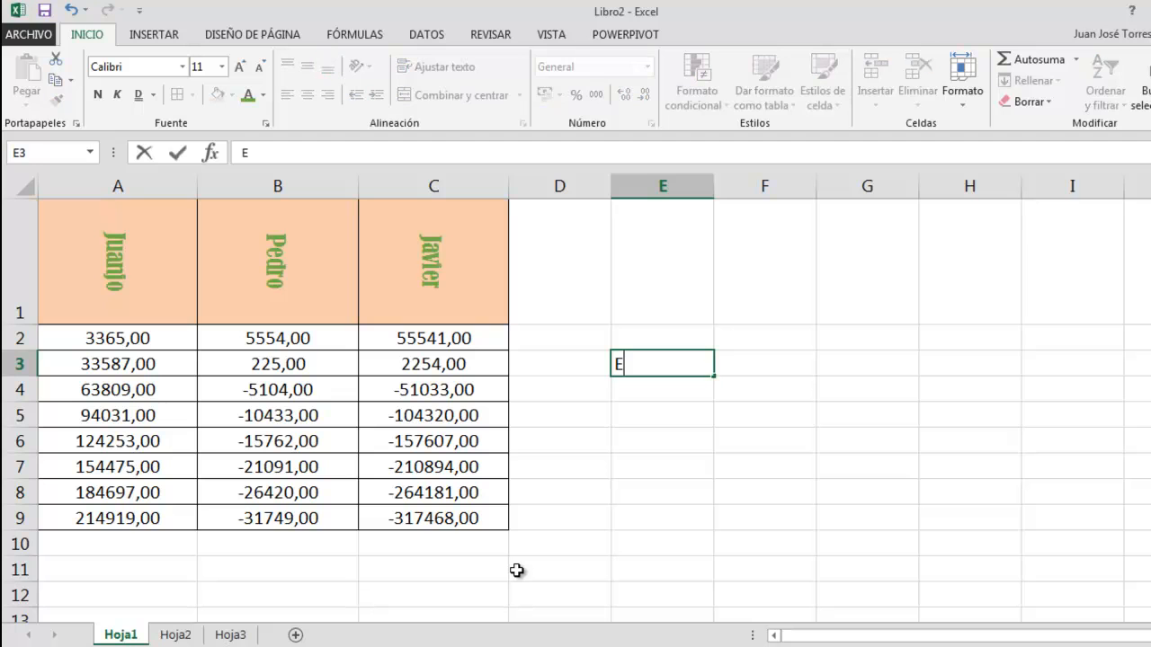
type("sto es un ejm")
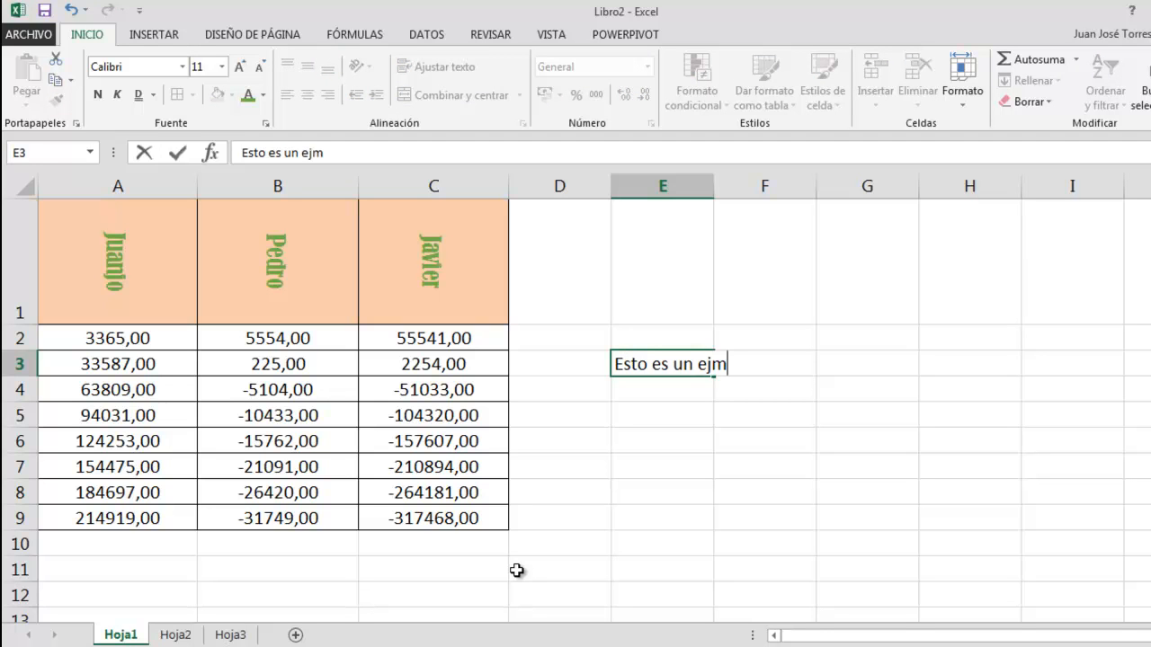
key("BackSpace")
type("emplo")
key("ctrl+Return")
key("Return")
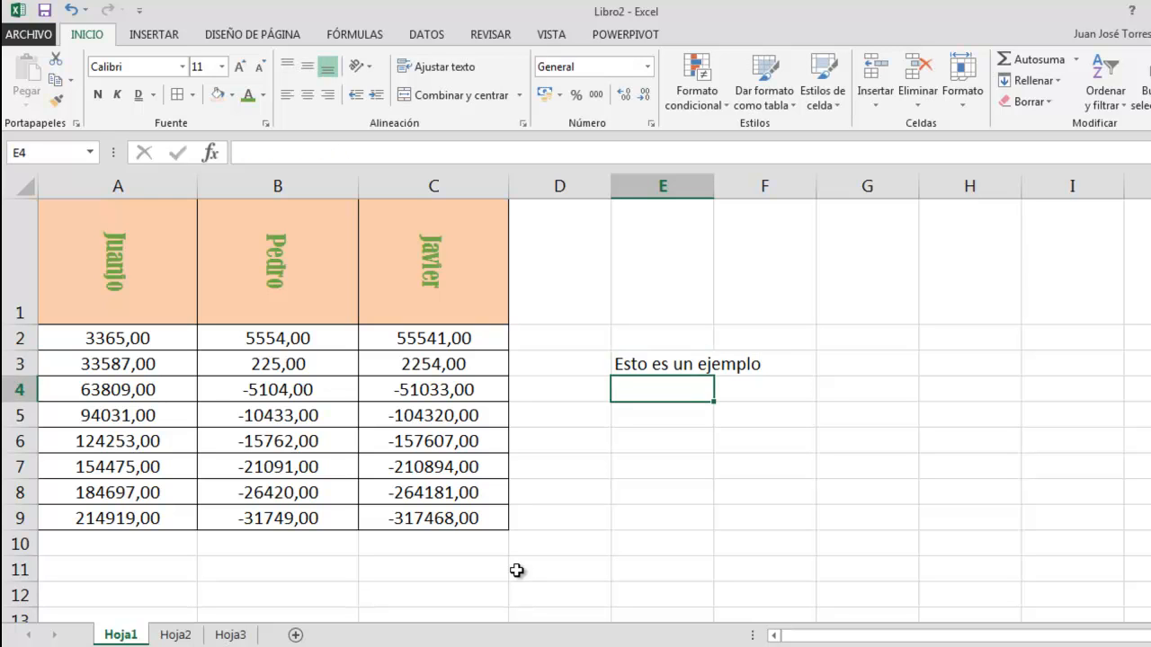
- Apply Ajustar texto to cell E3, then undo both the wrapping and the sample text
key("Up")
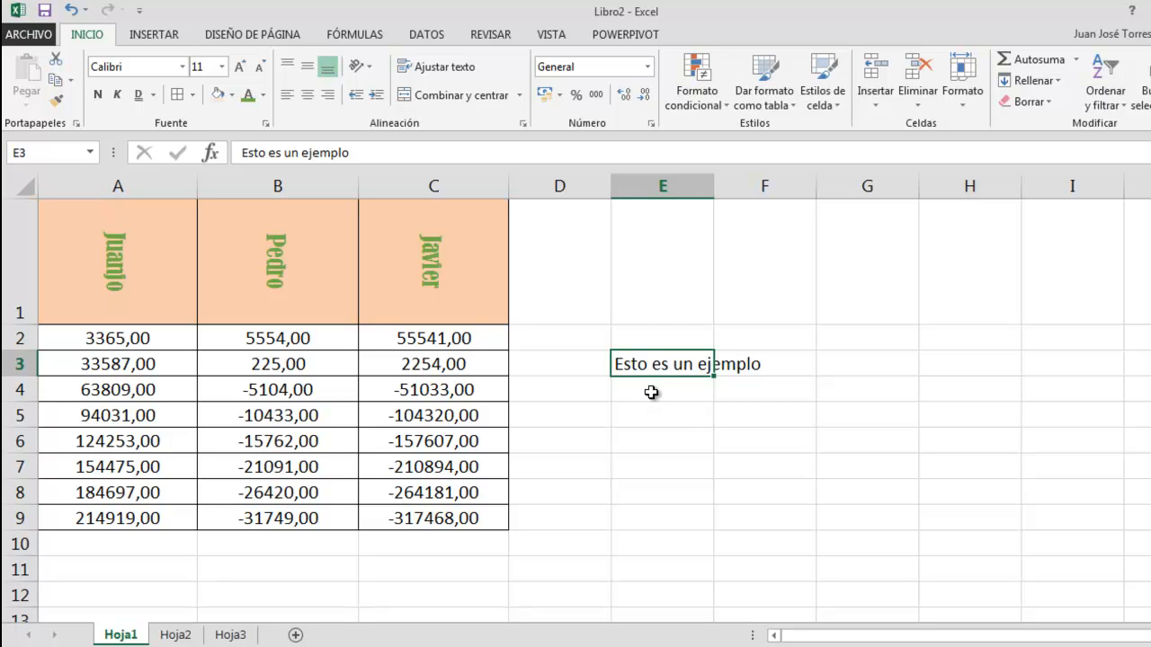
left_click(453, 72)
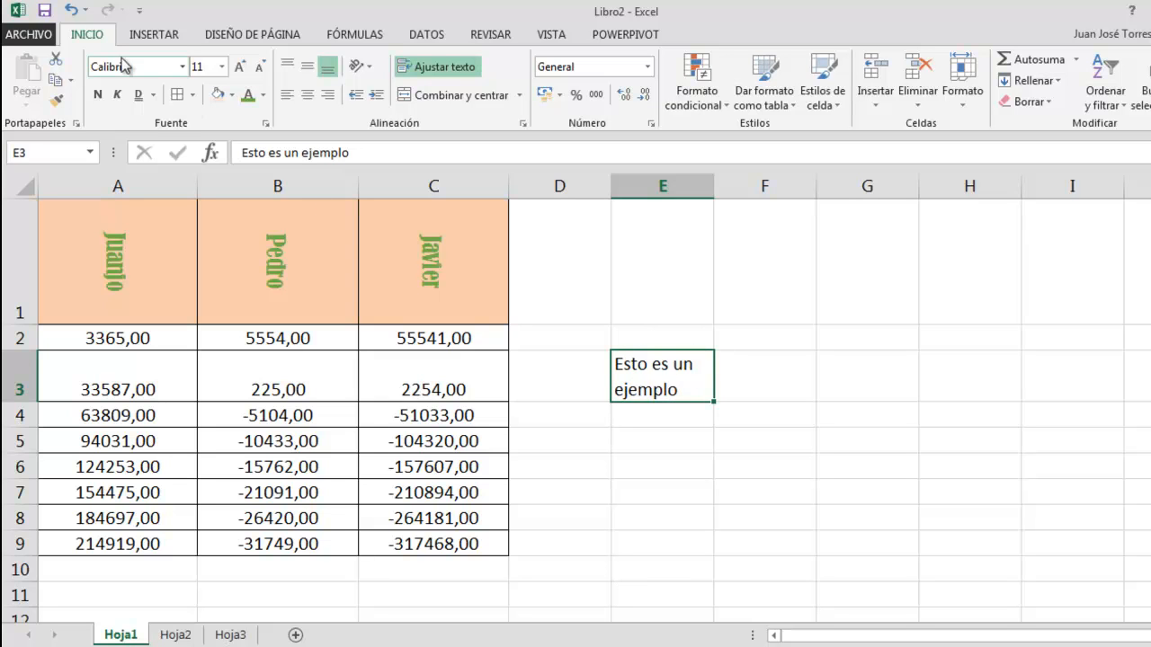
left_click(71, 10)
left_click(72, 9)
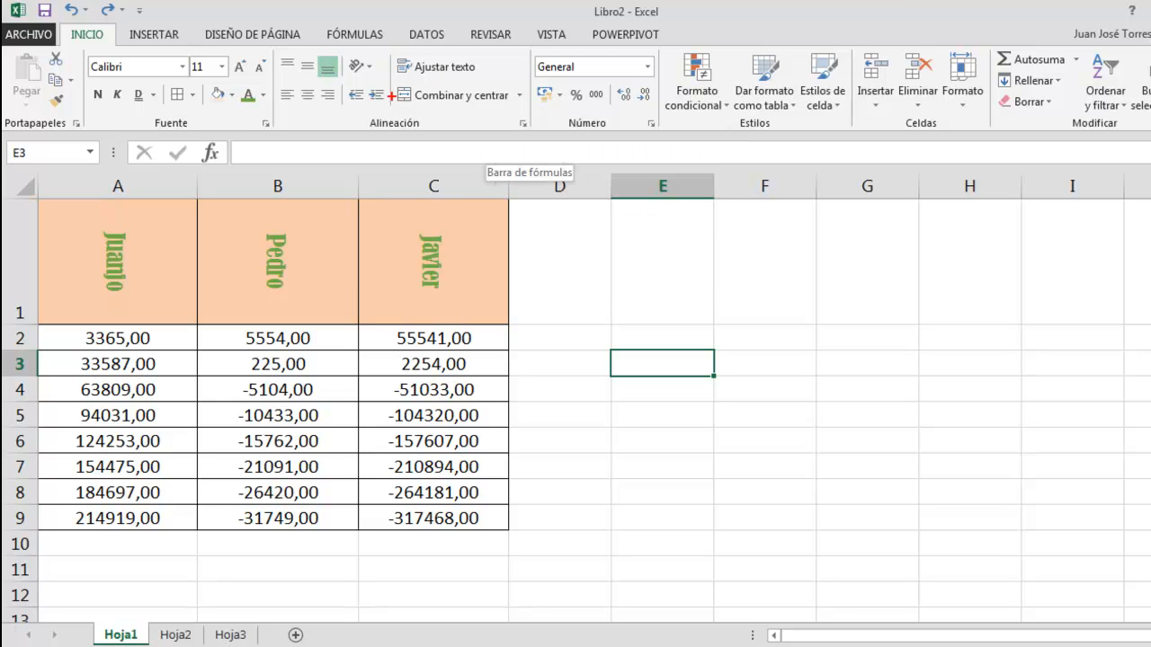
left_click_drag(392, 81, 478, 107)
left_click_drag(477, 103, 505, 104)
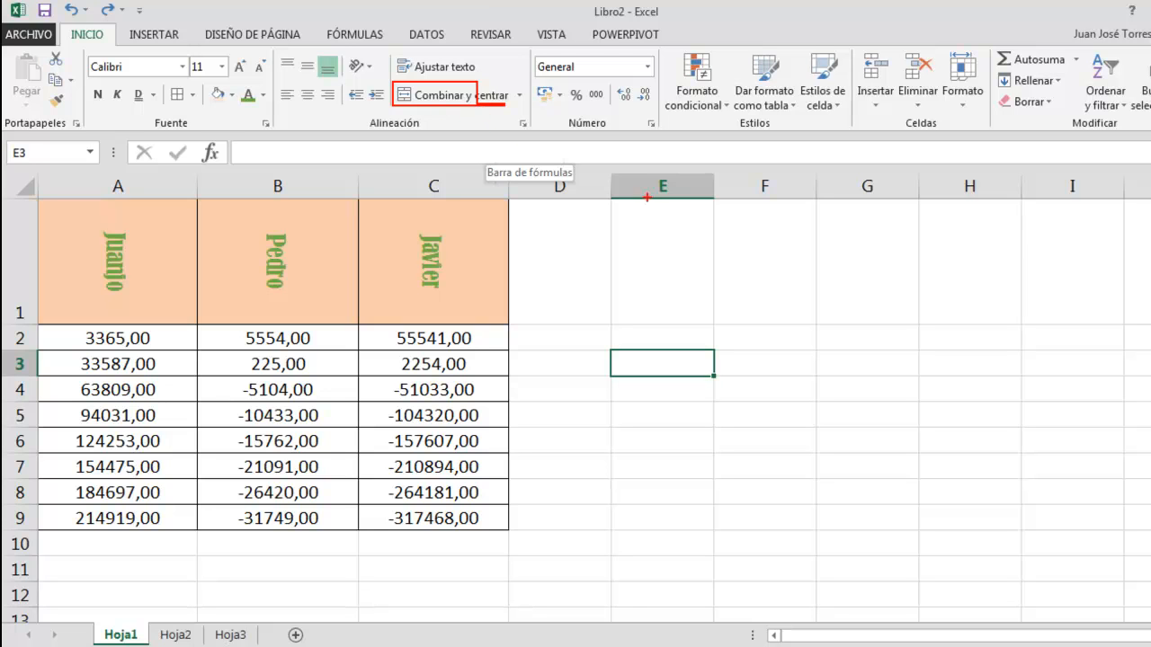
key("Escape")
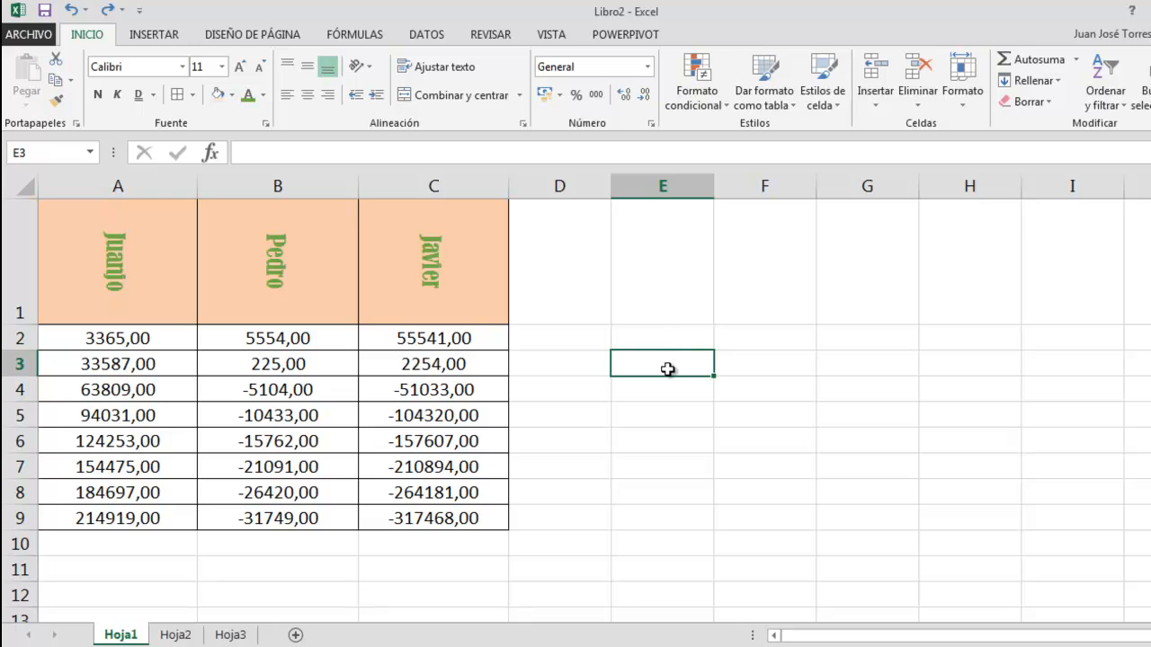
key("ctrl+2")
mouse_move(6, 131)
left_mouse_down()
mouse_move(33, 171)
mouse_move(55, 172)
left_mouse_up()
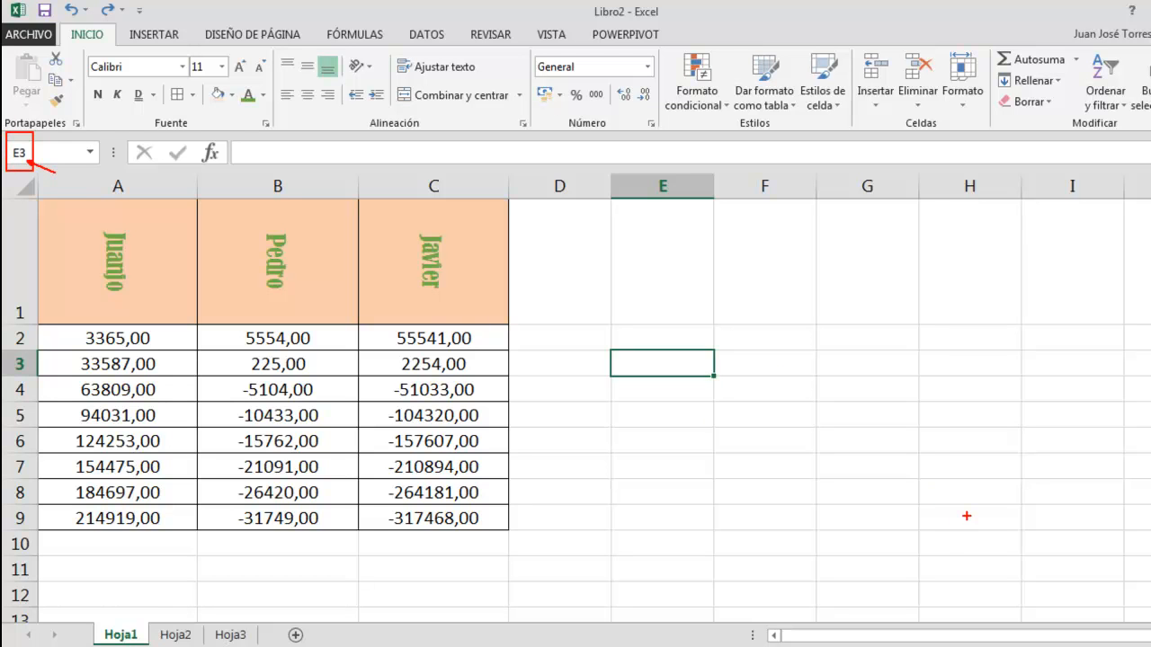
left_click_drag(966, 517, 974, 578)
key("Escape")
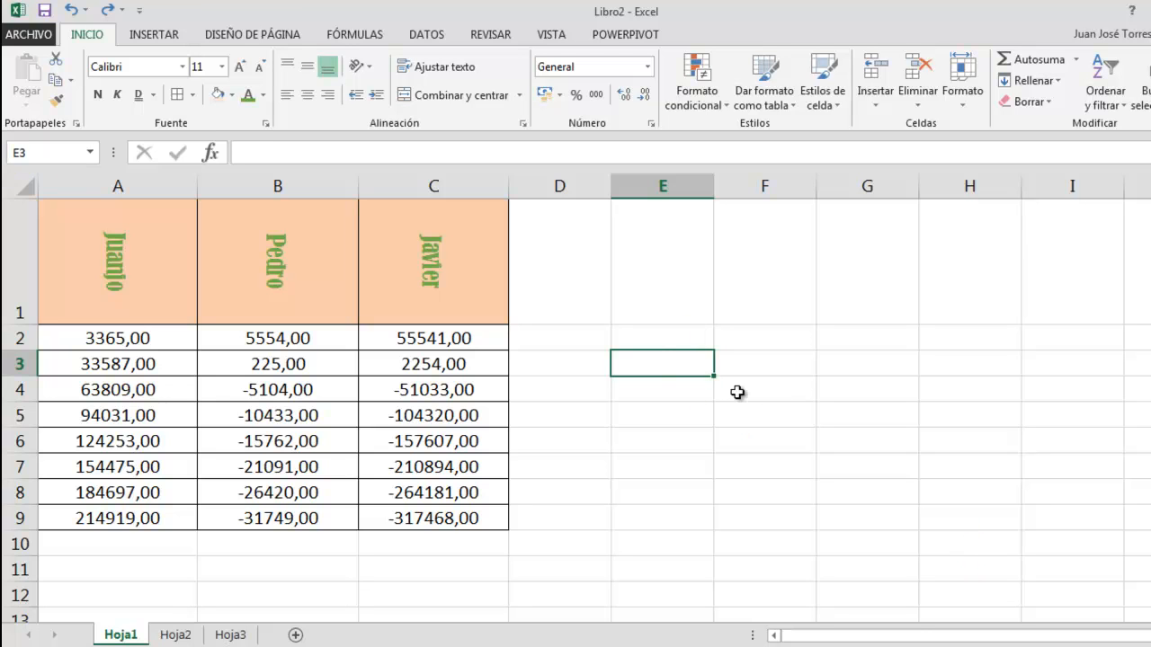
- Try Combinar y centrar on range E3:H9 with a sample first name in it, then undo it
mouse_move(663, 363)
left_mouse_down()
mouse_move(866, 461)
mouse_move(955, 450)
mouse_move(911, 514)
mouse_move(945, 512)
left_mouse_up()
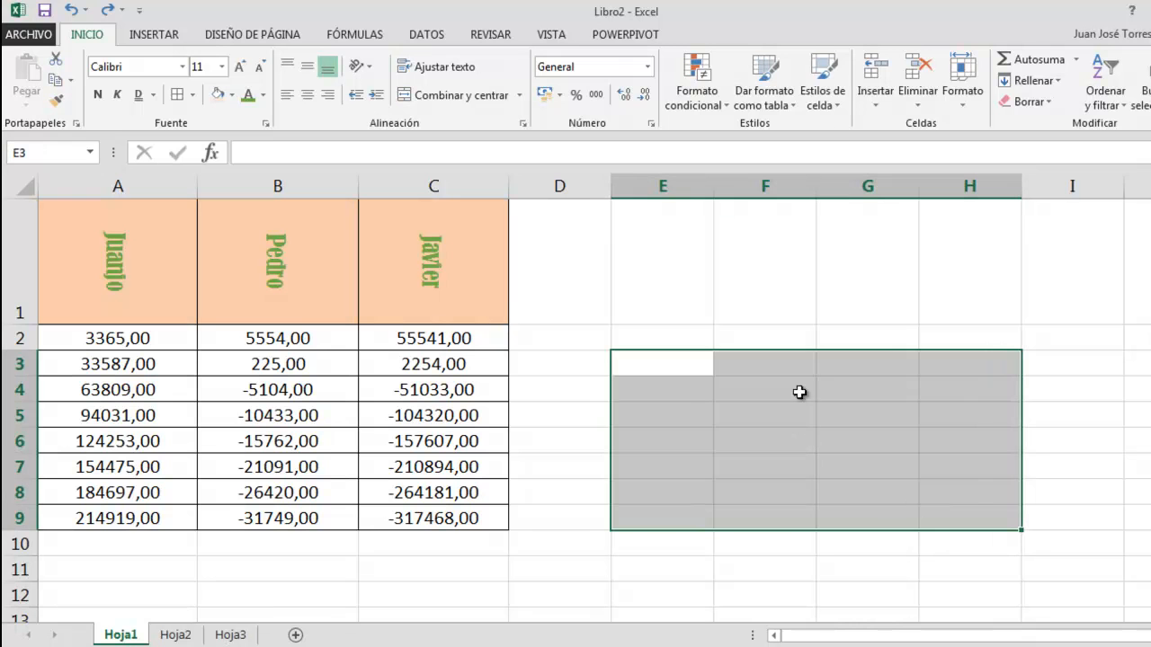
left_click(520, 95)
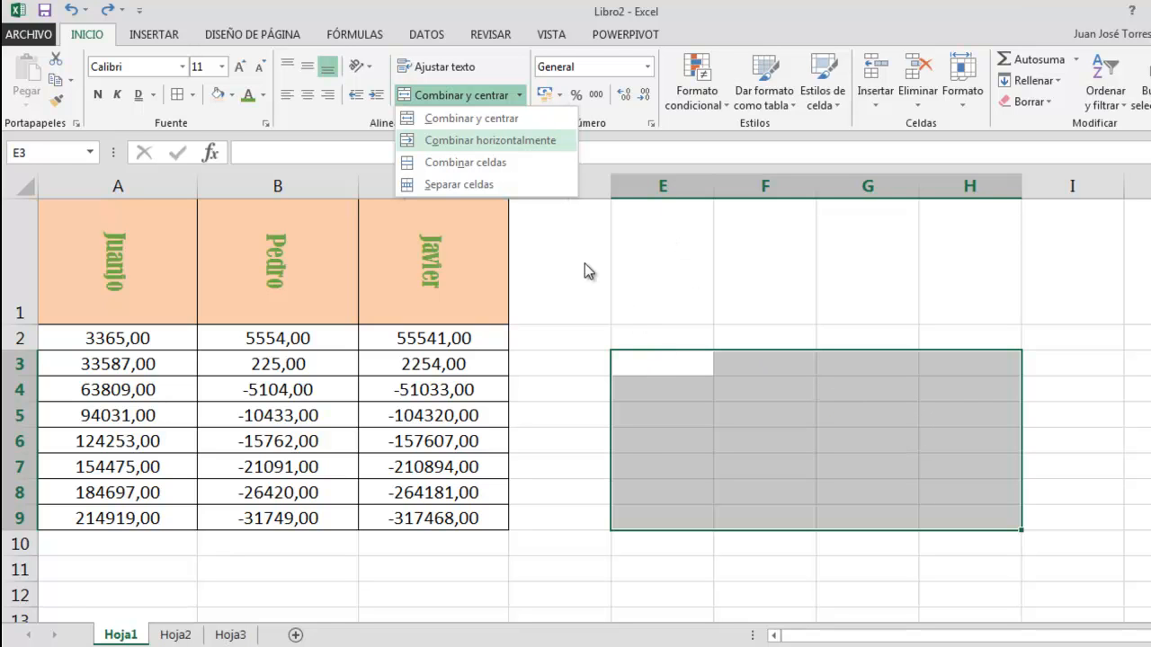
left_click(495, 117)
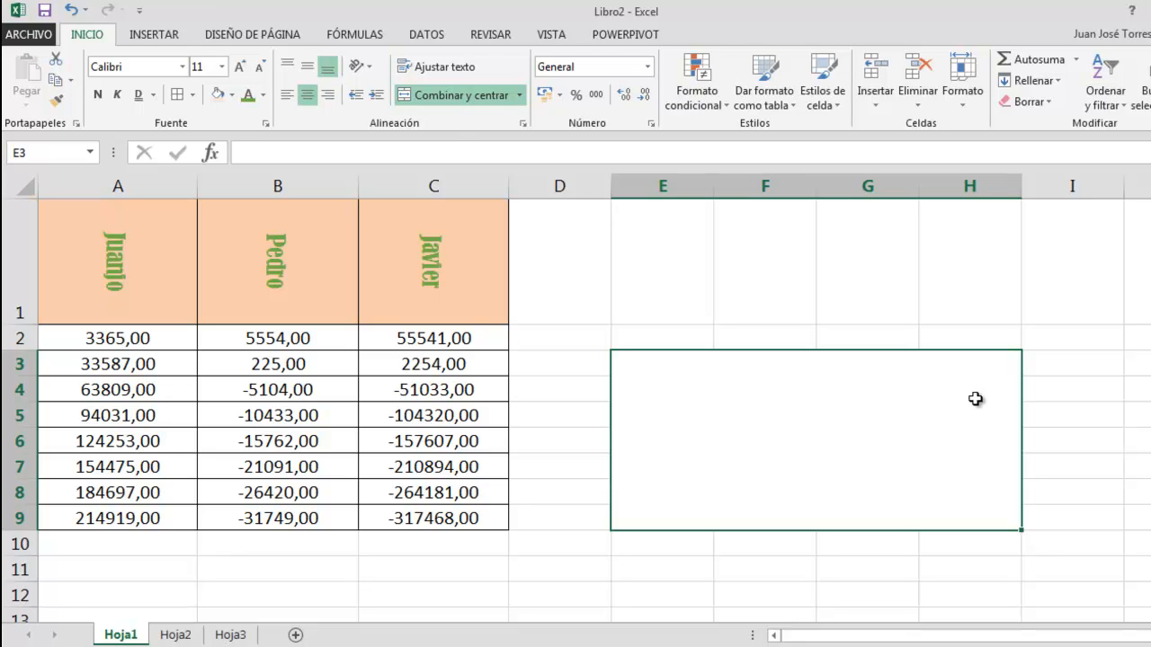
type("Juanjo")
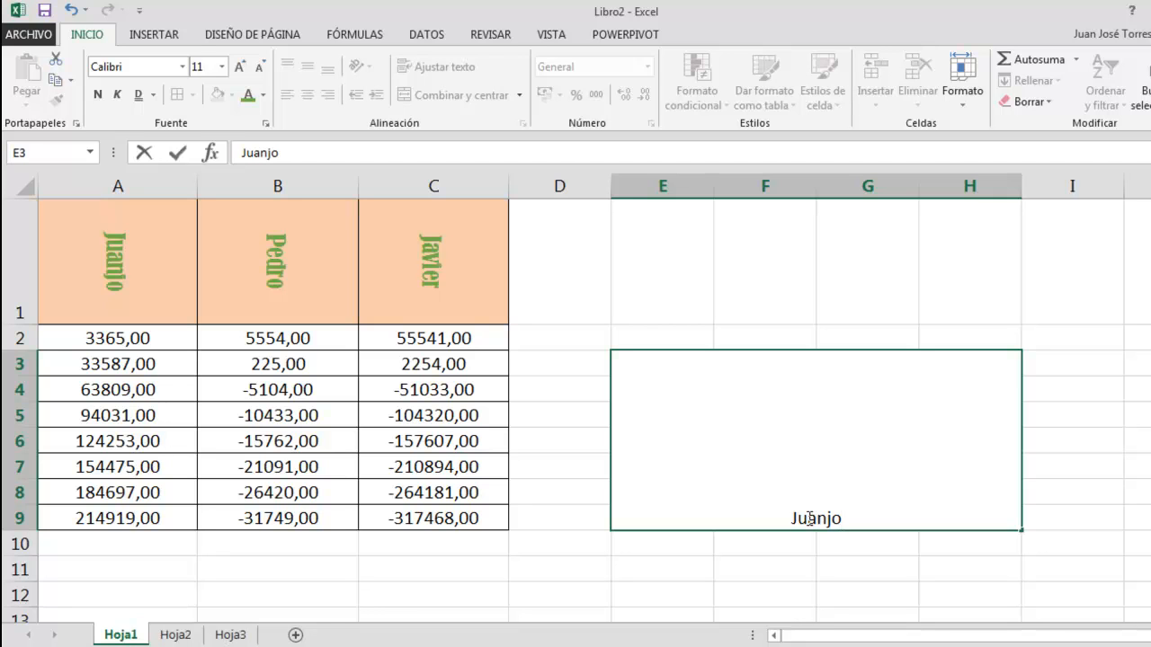
left_click(71, 12)
left_click(71, 12)
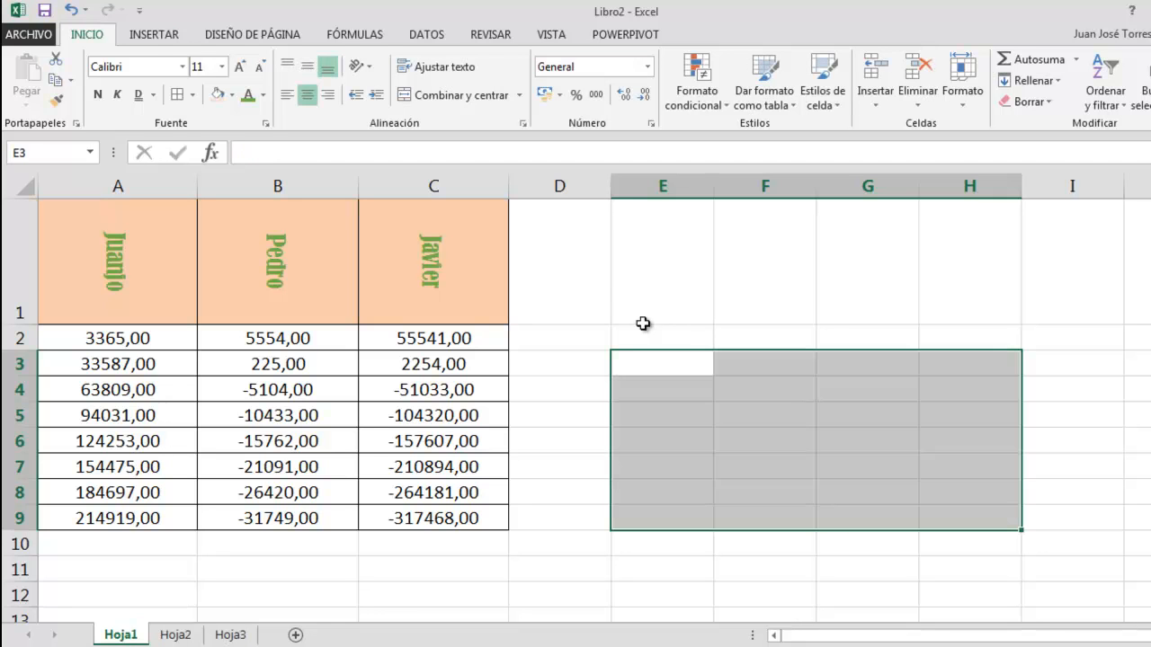
- Apply borders to all cells in range E3:H9
left_click(177, 94)
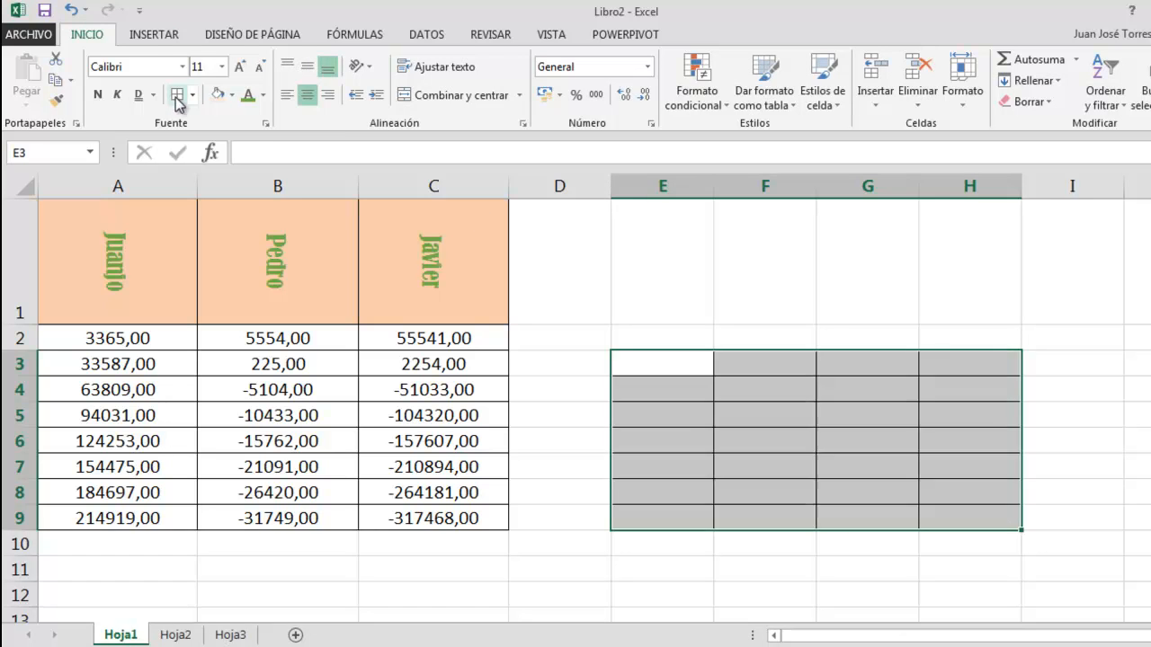
left_click(717, 337)
- Merge range E3:H9 with Combinar celdas and enter a sample first name in the merged cell
left_click_drag(679, 366, 951, 514)
left_click(524, 100)
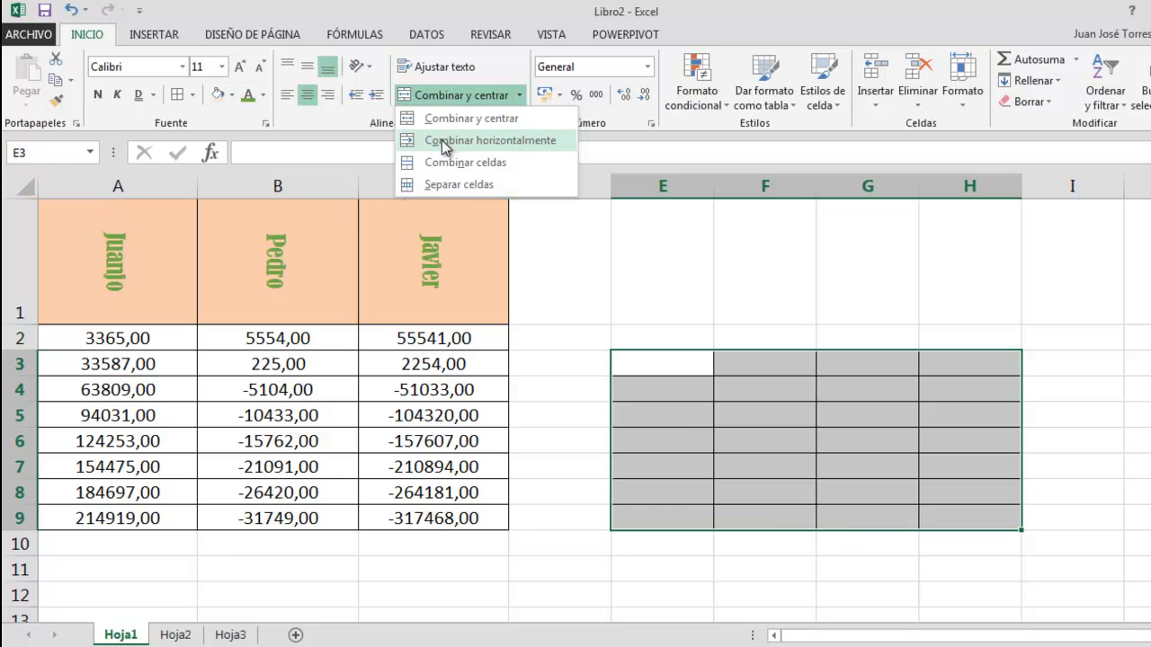
left_click(503, 174)
type("Juanjo")
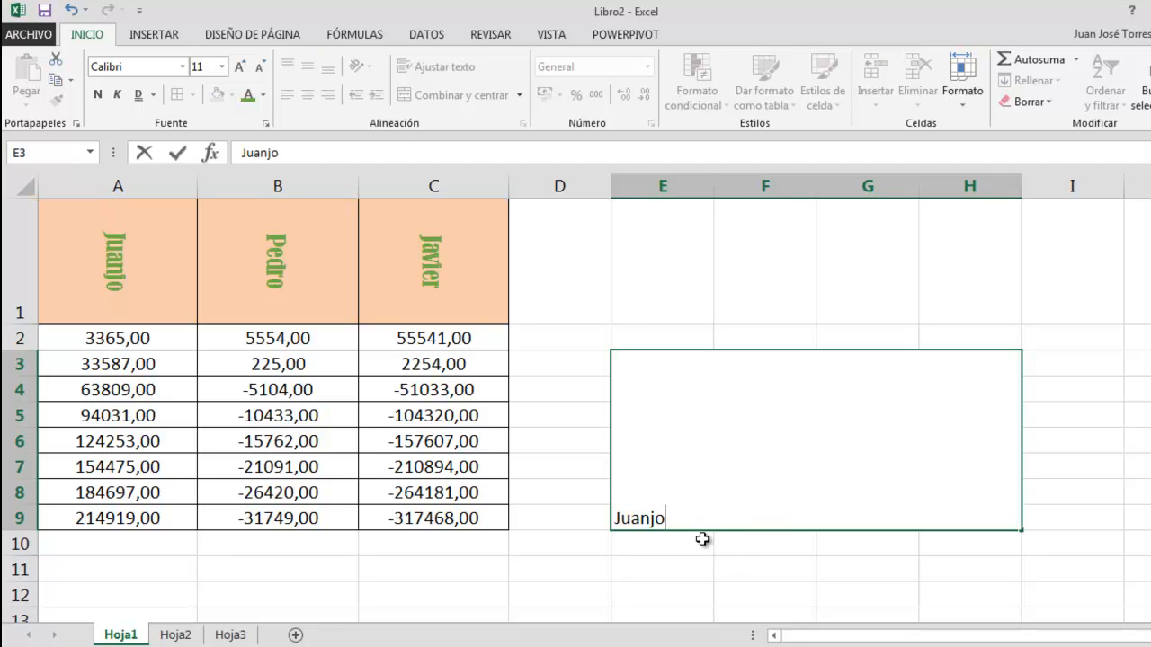
left_click(689, 549)
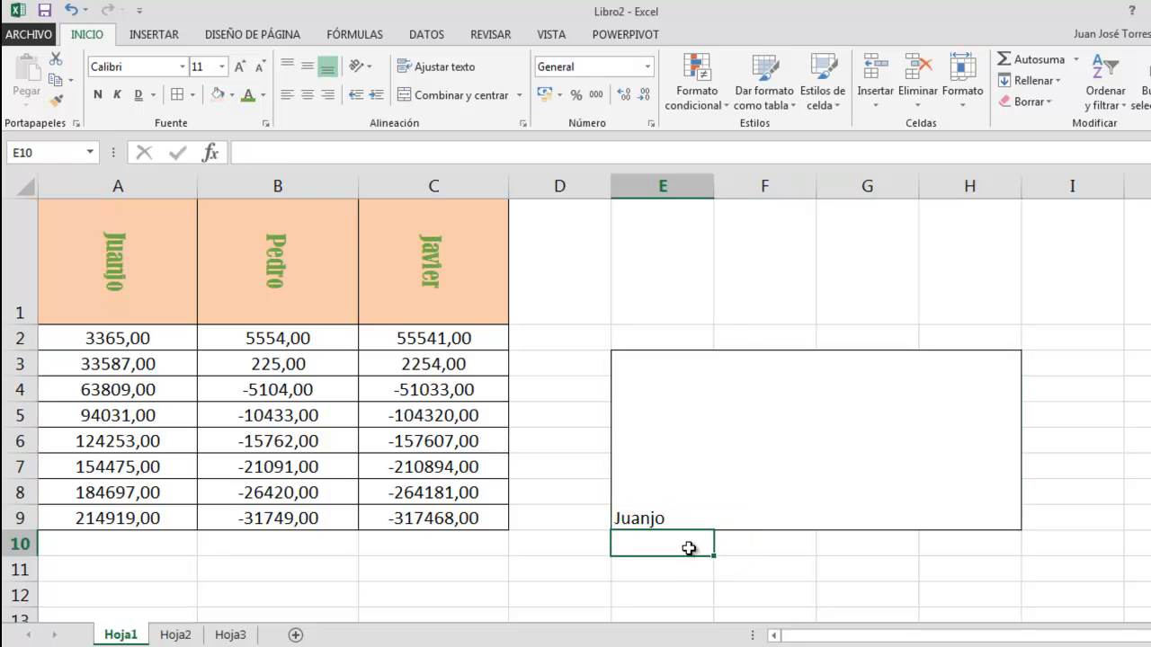
- Center the name horizontally and vertically in the merged cell E3:H9
left_click(704, 502)
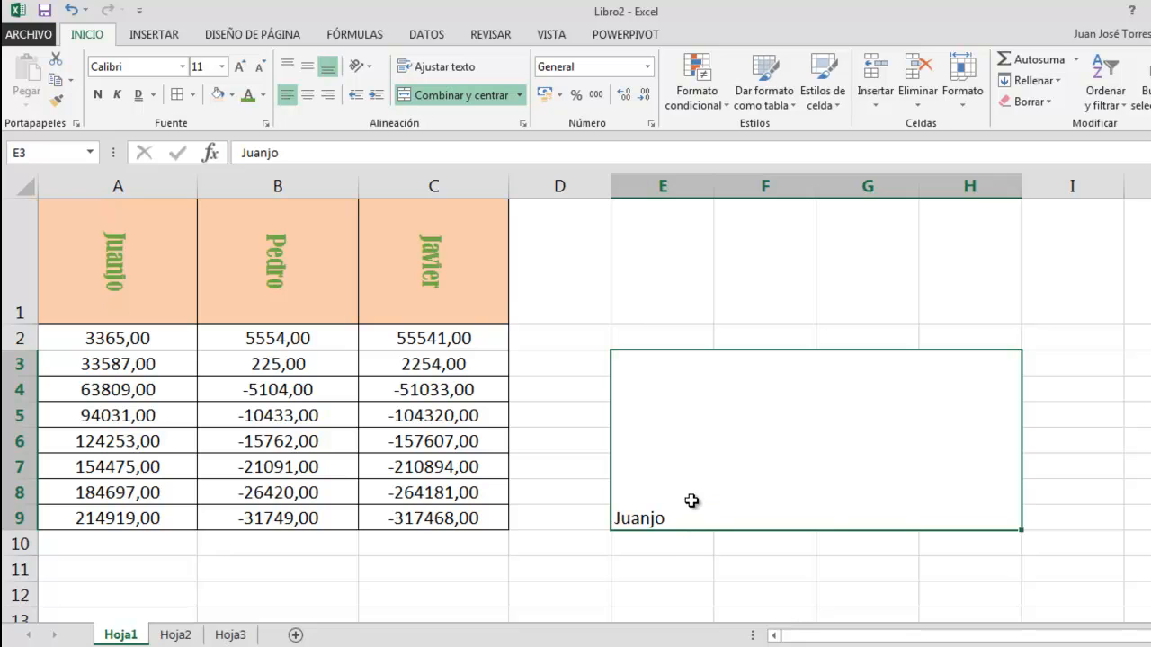
left_click(312, 97)
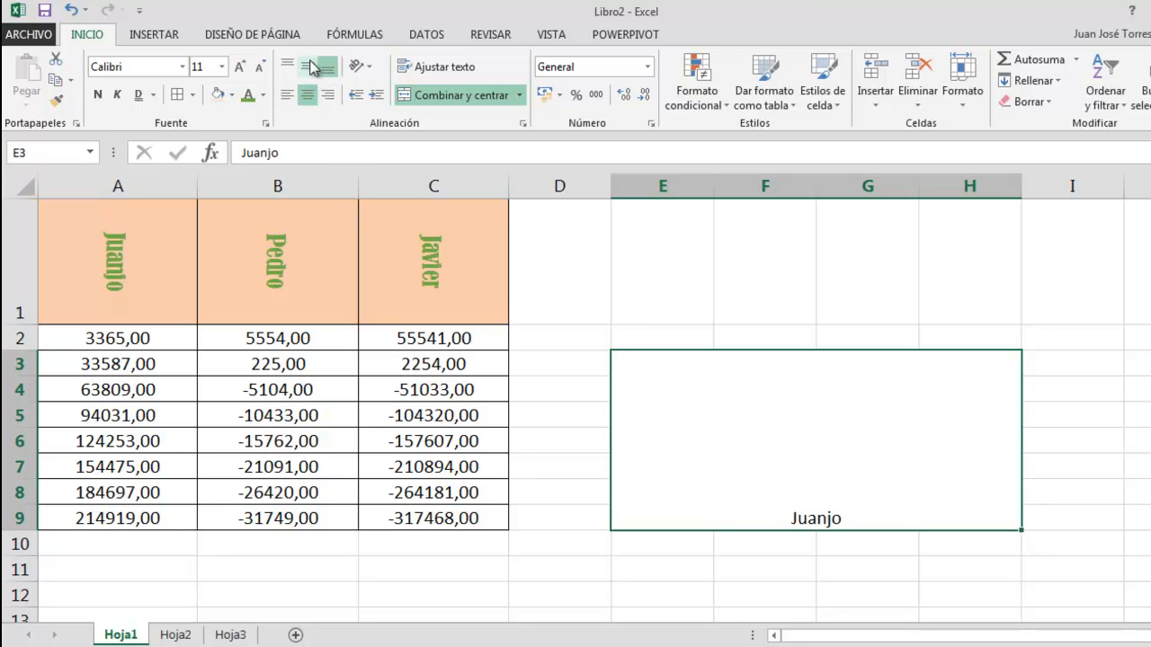
left_click(308, 67)
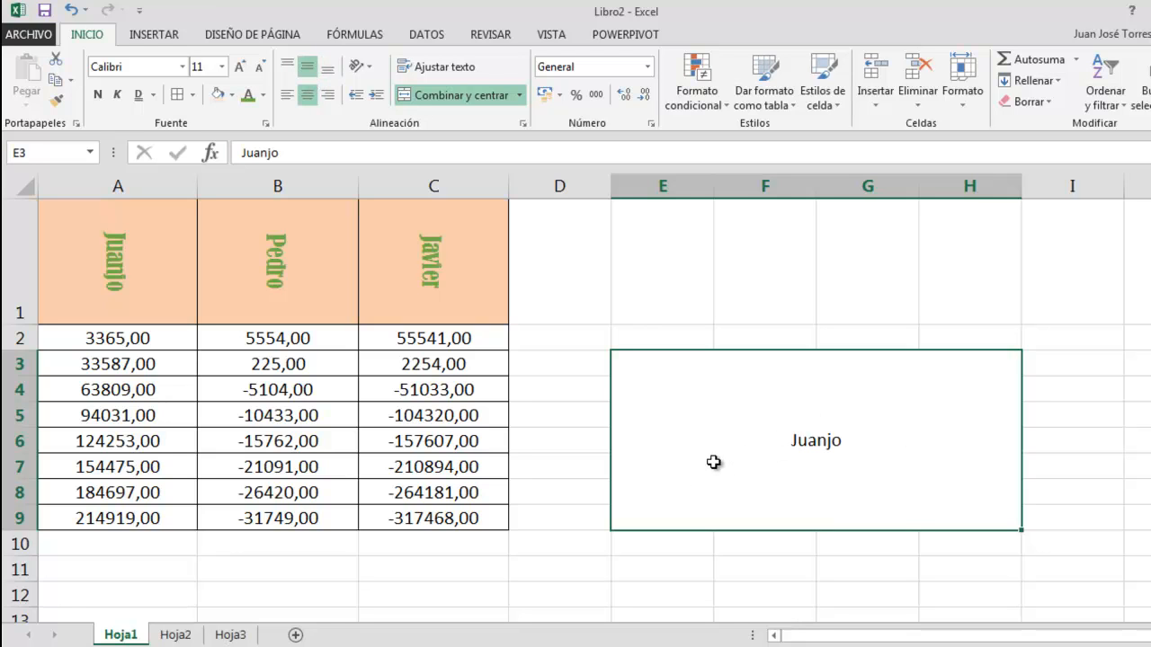
- Undo the centering, the name entry and the merge, back to the bordered individual cells in E3:H9
left_click(78, 15)
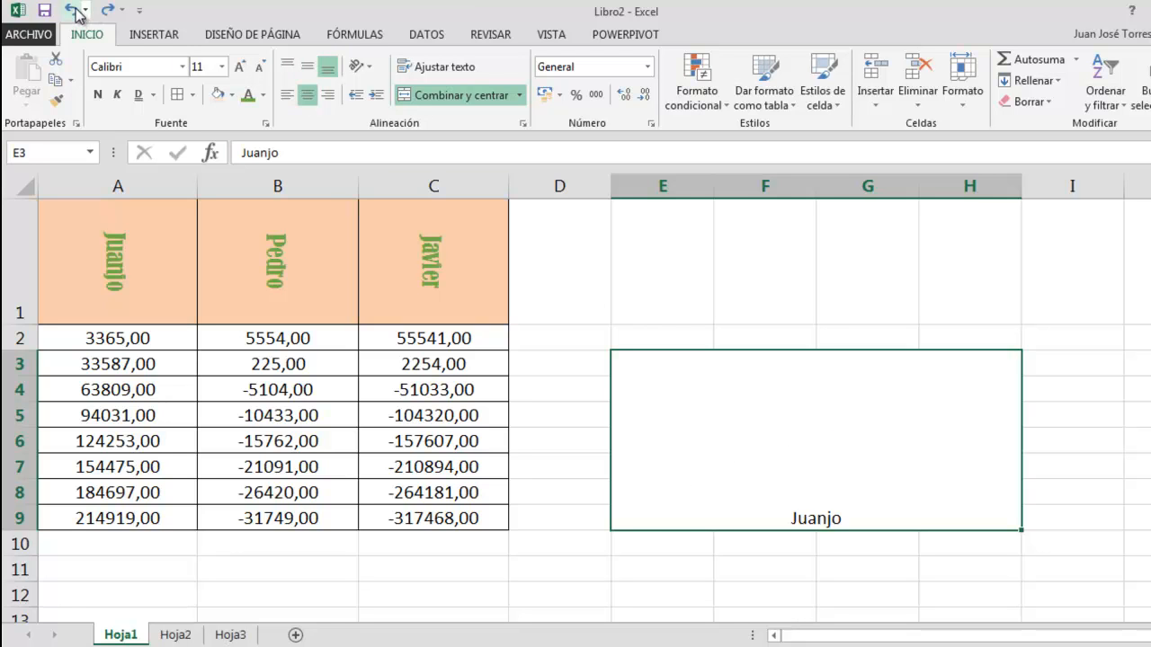
left_click(77, 15)
left_click(77, 15)
left_click(77, 16)
left_click(77, 15)
left_click(77, 15)
left_click(77, 15)
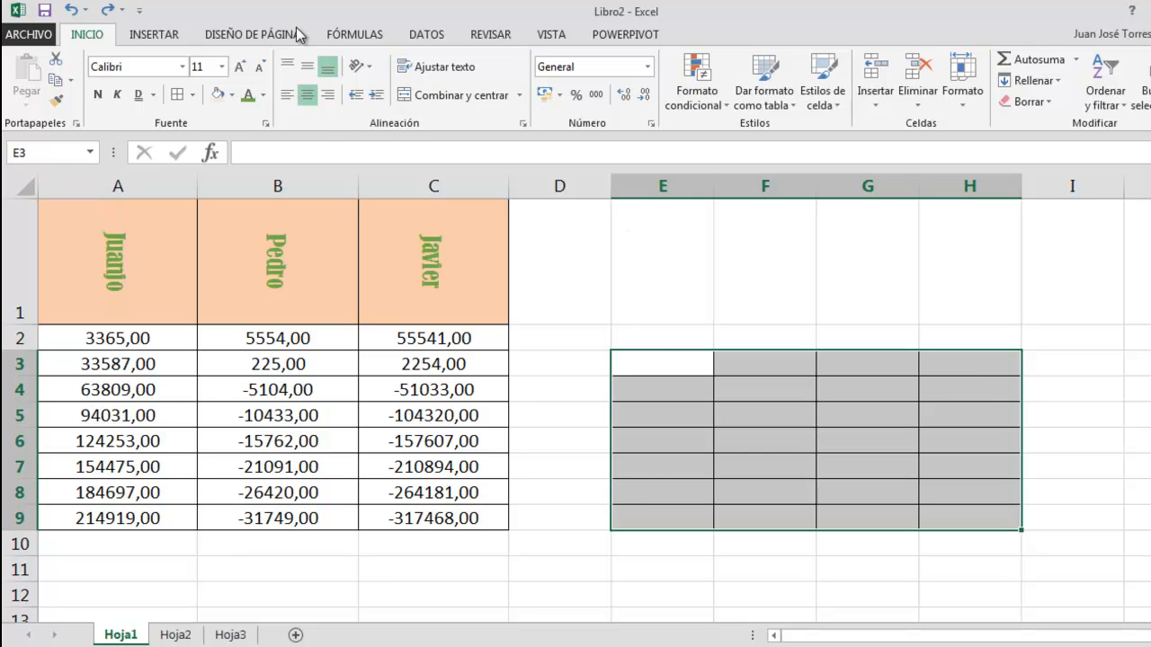
- Merge the cells of each row in range E3:H9 with Combinar horizontalmente
left_click(519, 96)
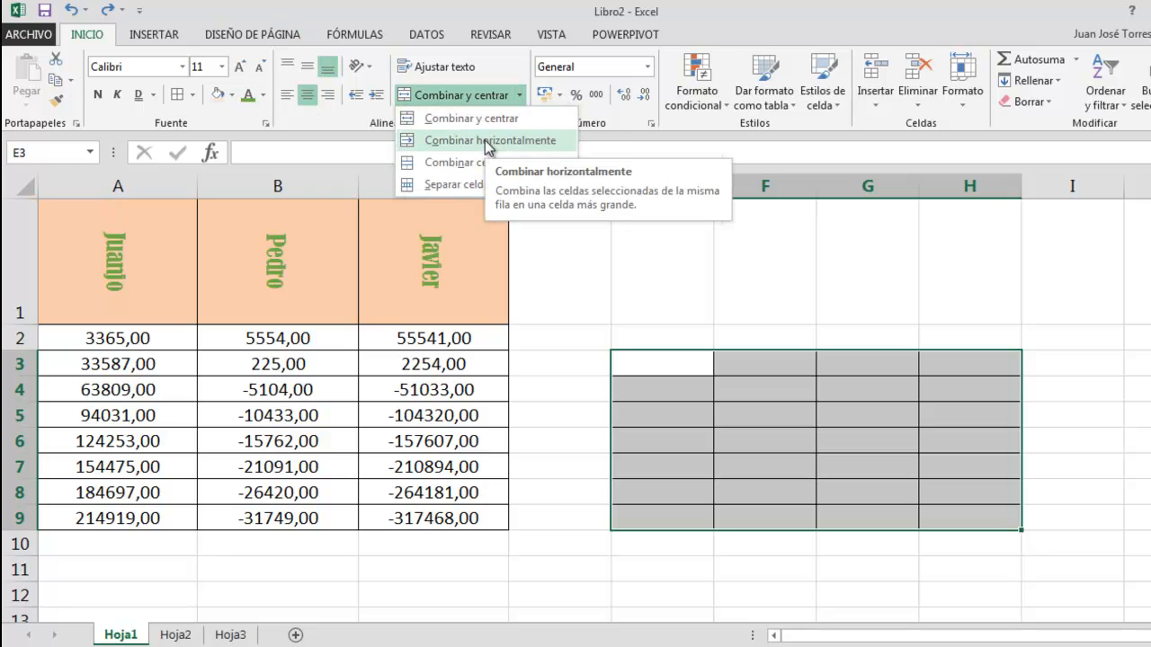
left_click(485, 142)
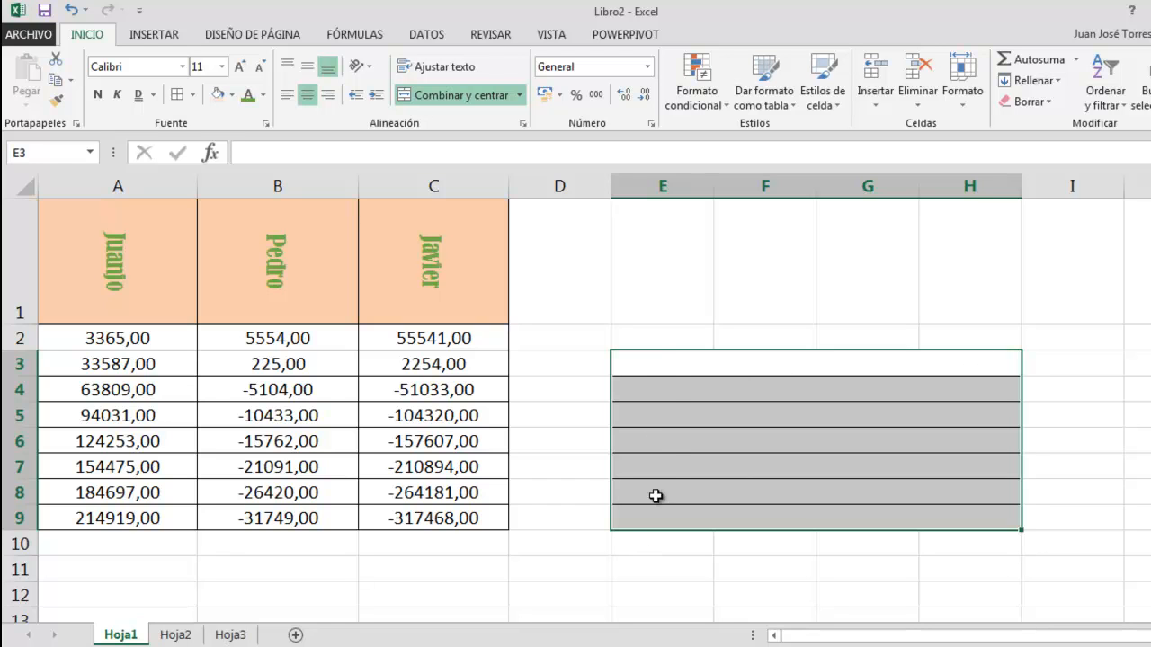
- Split the merged rows in range E3:H9 back into individual cells with Separar celdas
left_click(519, 96)
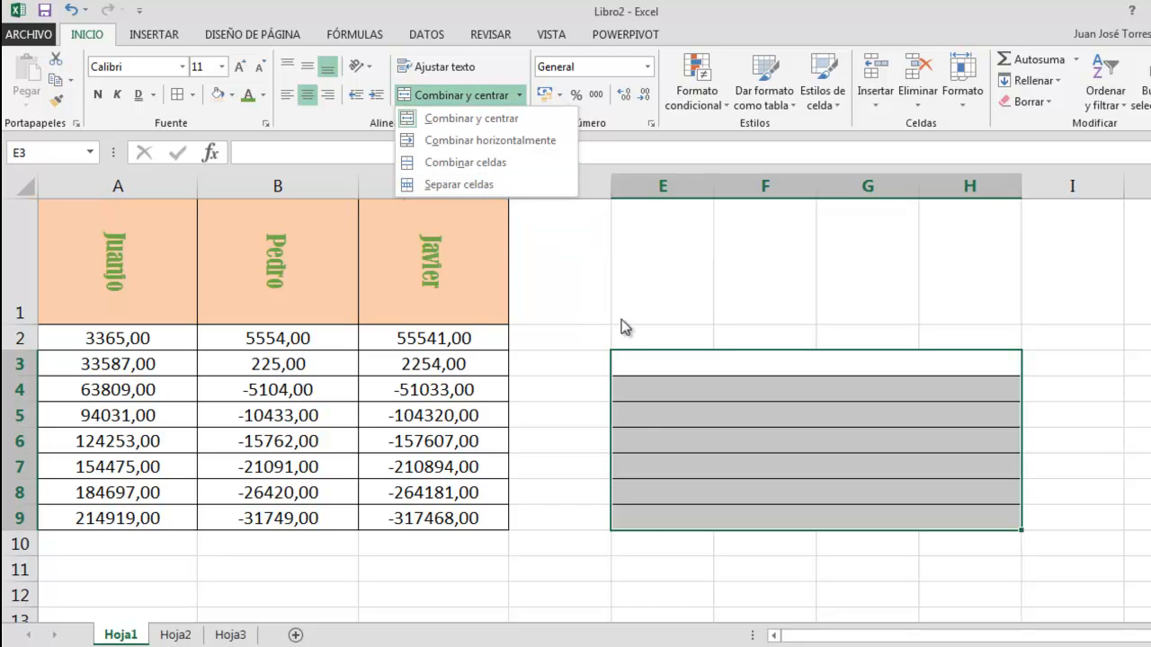
left_click(660, 342)
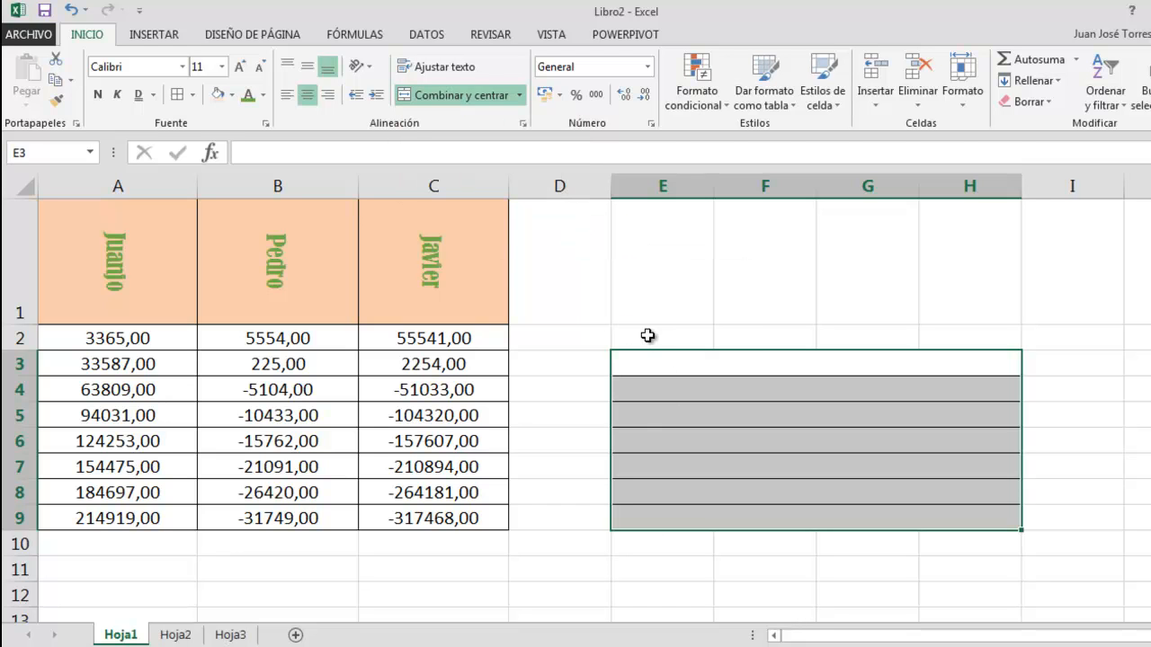
left_click(660, 342)
left_click_drag(629, 366, 750, 524)
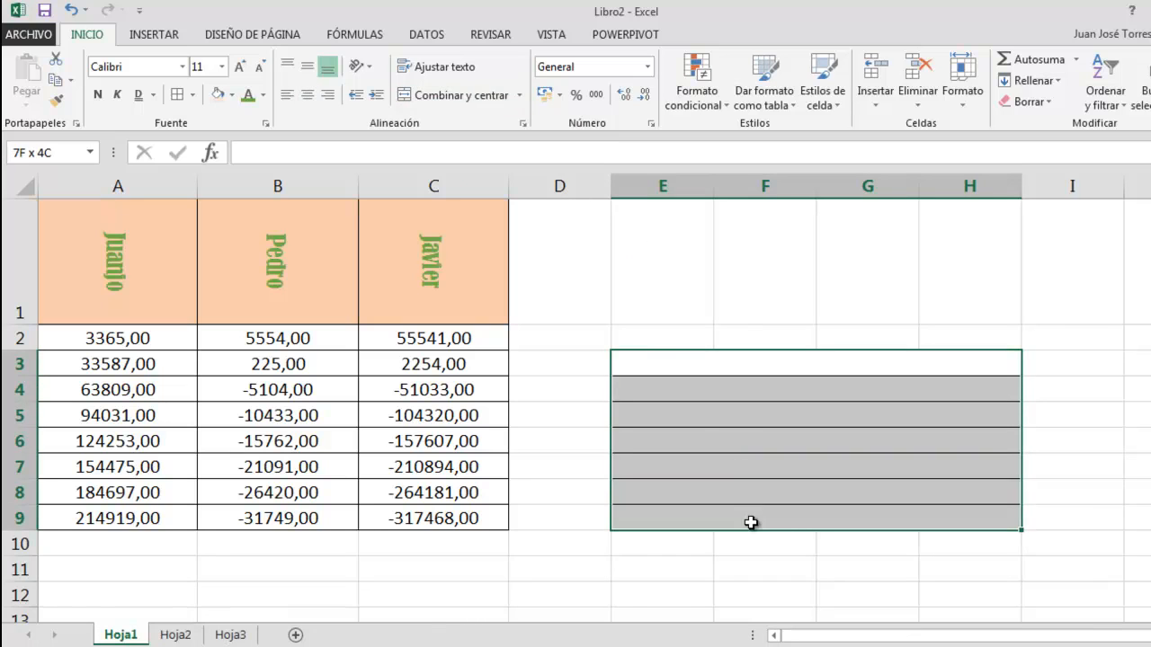
left_click(521, 96)
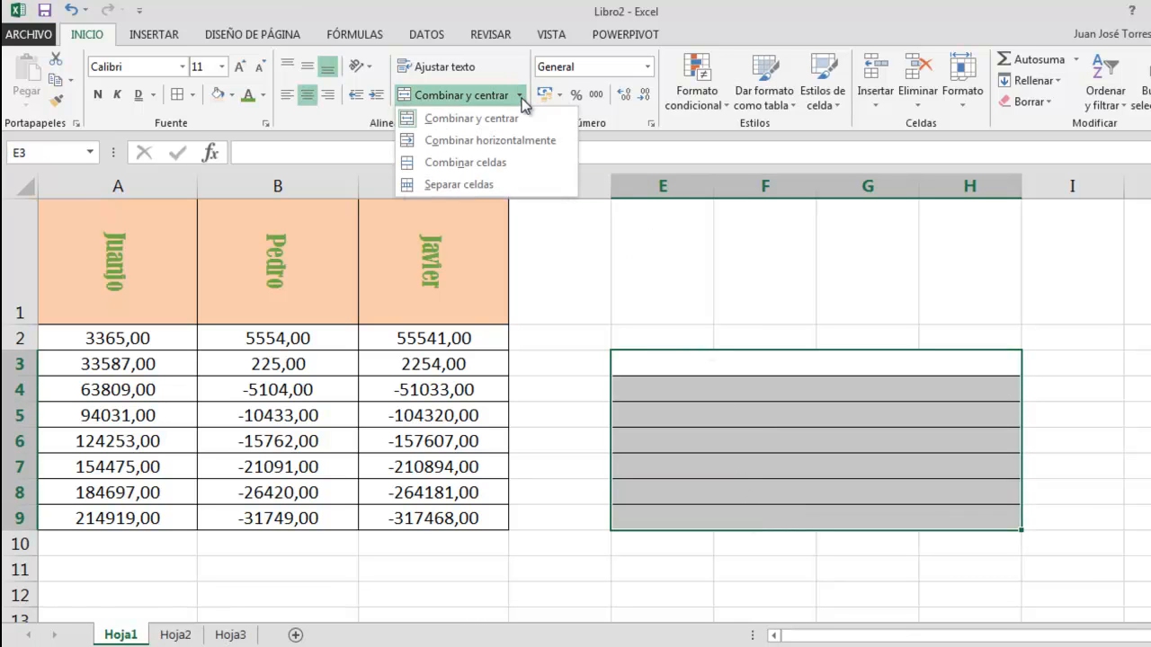
left_click(484, 184)
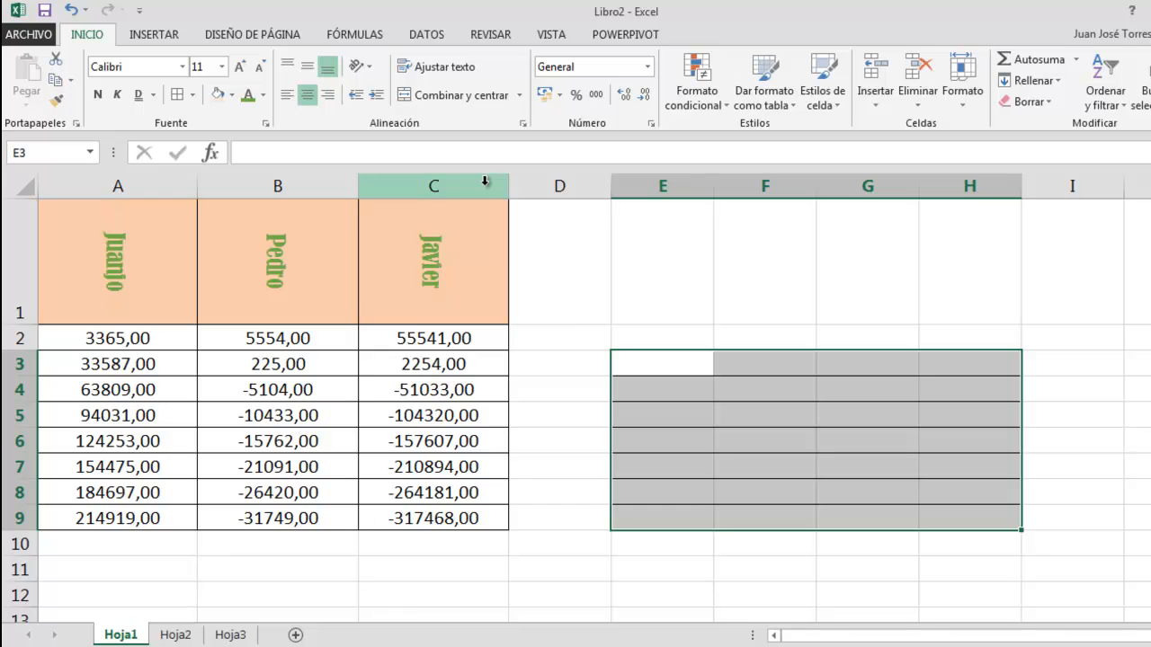
left_click(695, 371)
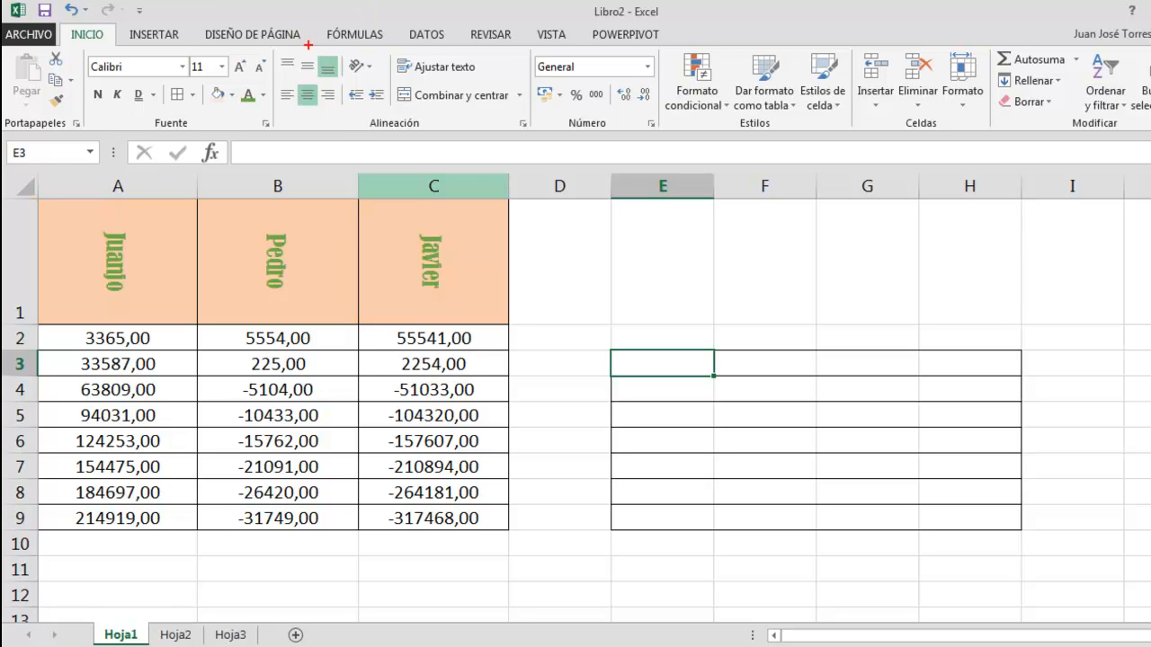
- Open the alignment settings for cell E2 and examine the available horizontal and vertical text alignment choices
mouse_move(268, 45)
left_mouse_down()
mouse_move(411, 123)
mouse_move(539, 133)
left_mouse_up()
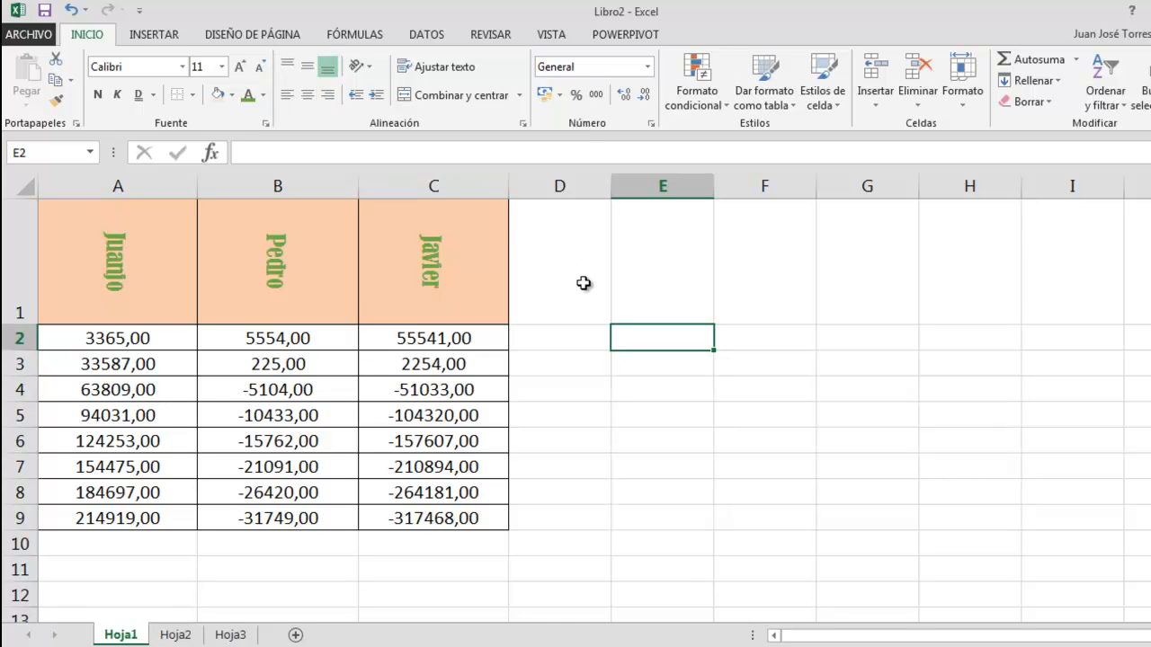
left_click(524, 128)
left_click_drag(802, 92, 678, 21)
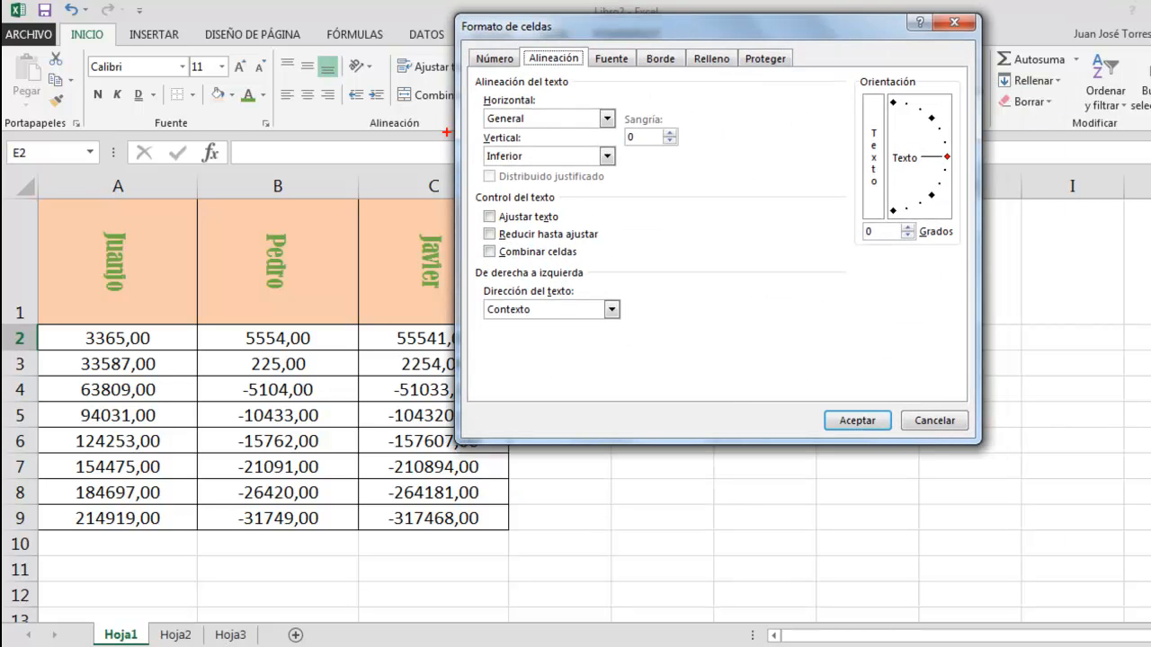
mouse_move(476, 85)
left_mouse_down()
mouse_move(629, 183)
mouse_move(705, 191)
left_mouse_up()
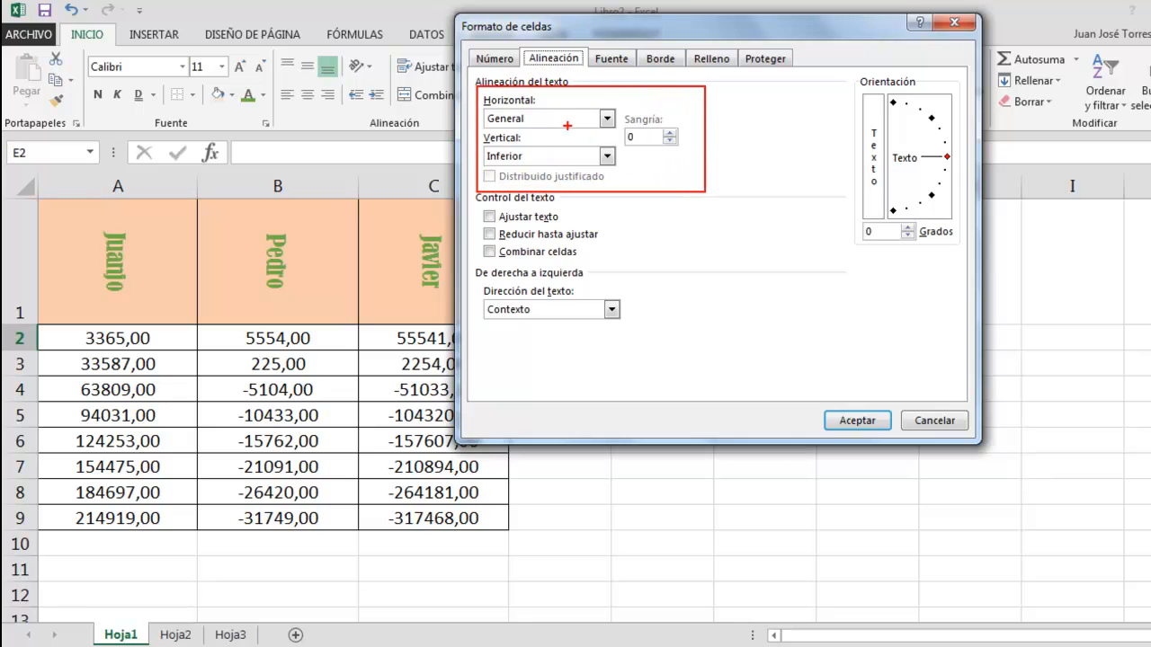
key("Escape")
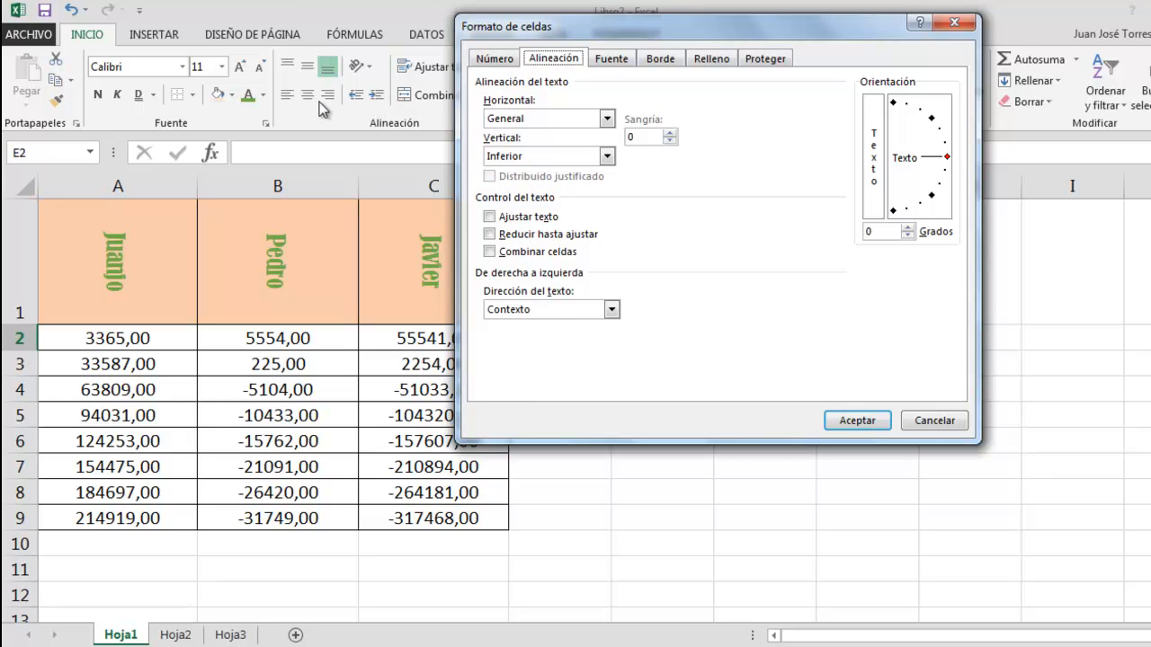
left_click(607, 118)
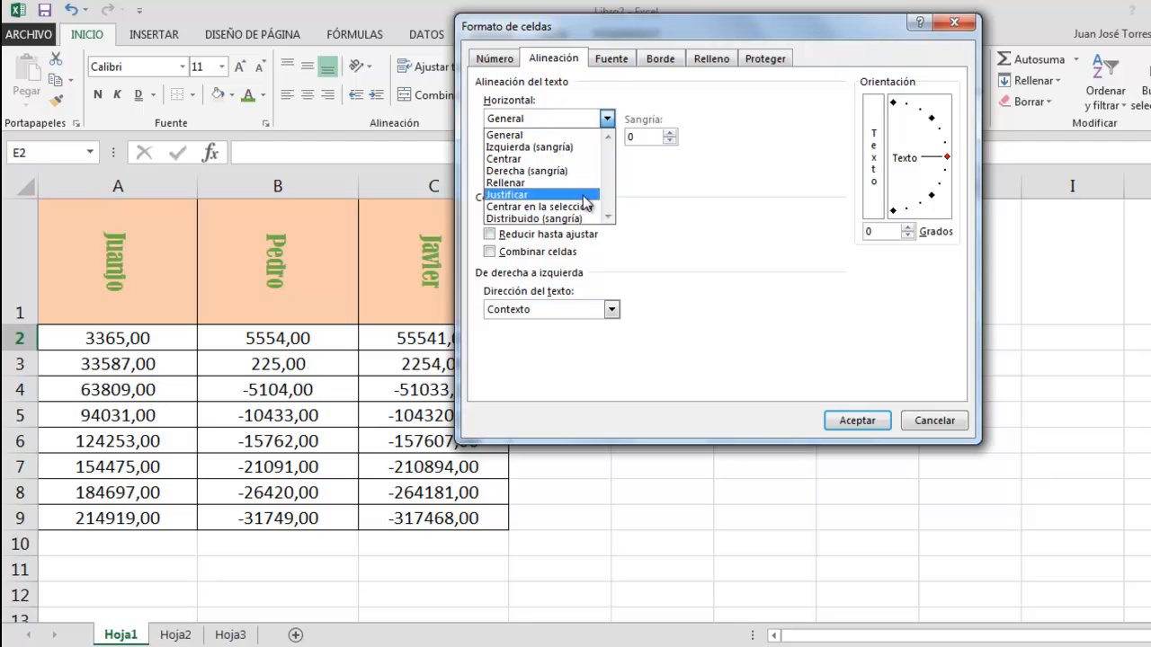
left_click(608, 121)
left_click(610, 157)
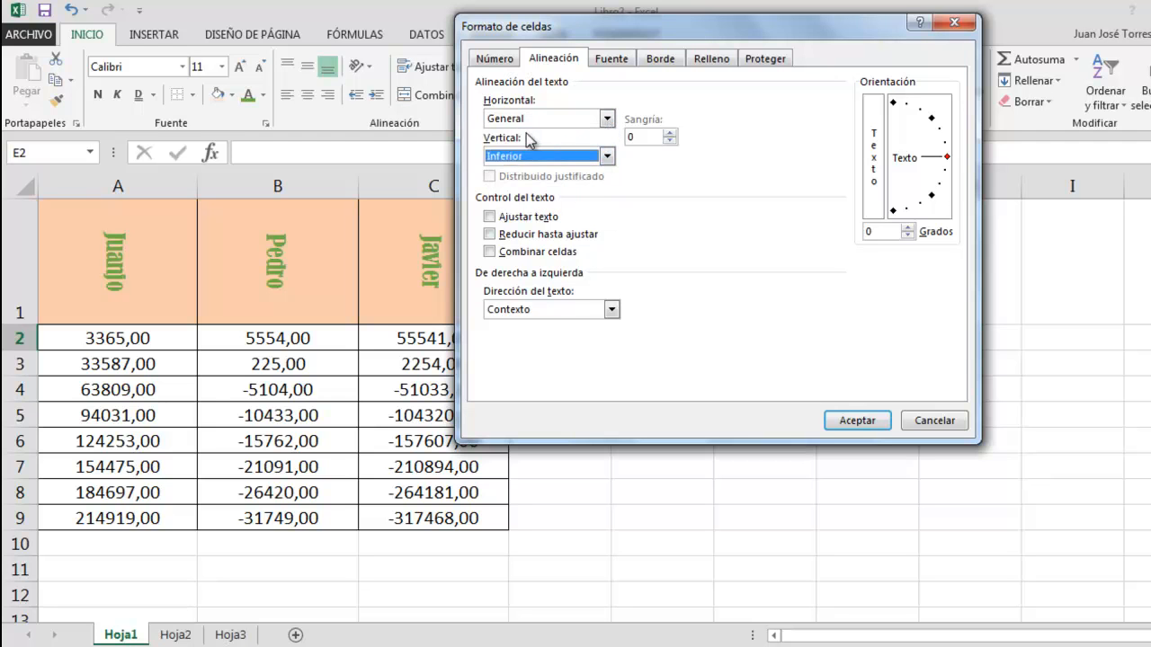
left_click(609, 158)
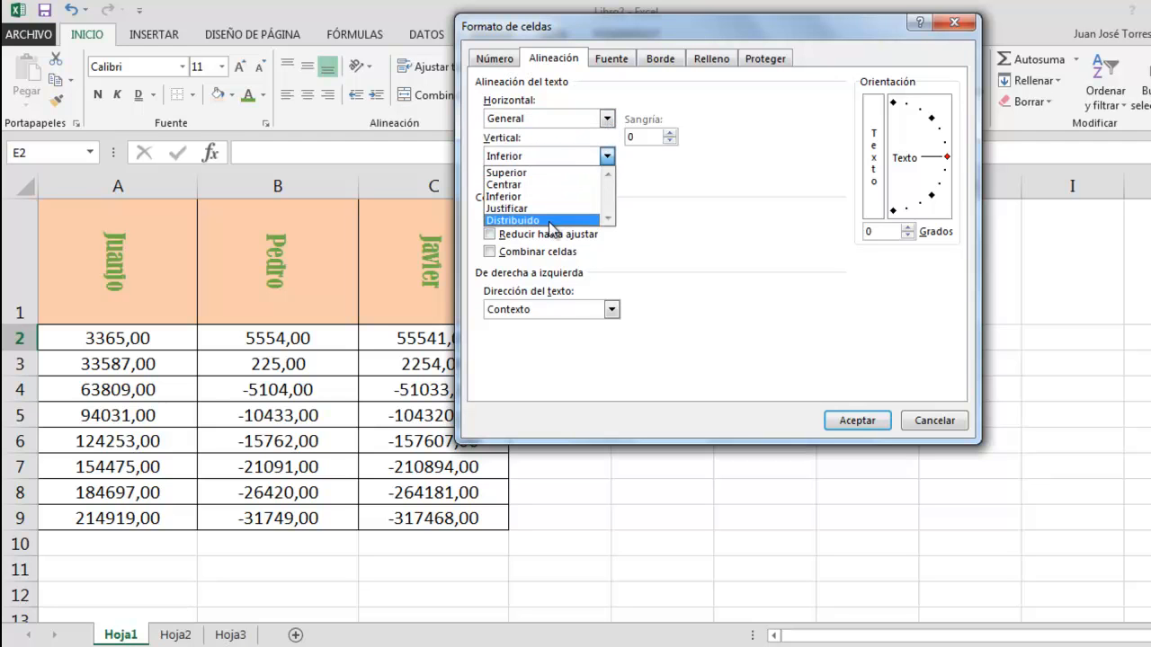
left_click(608, 156)
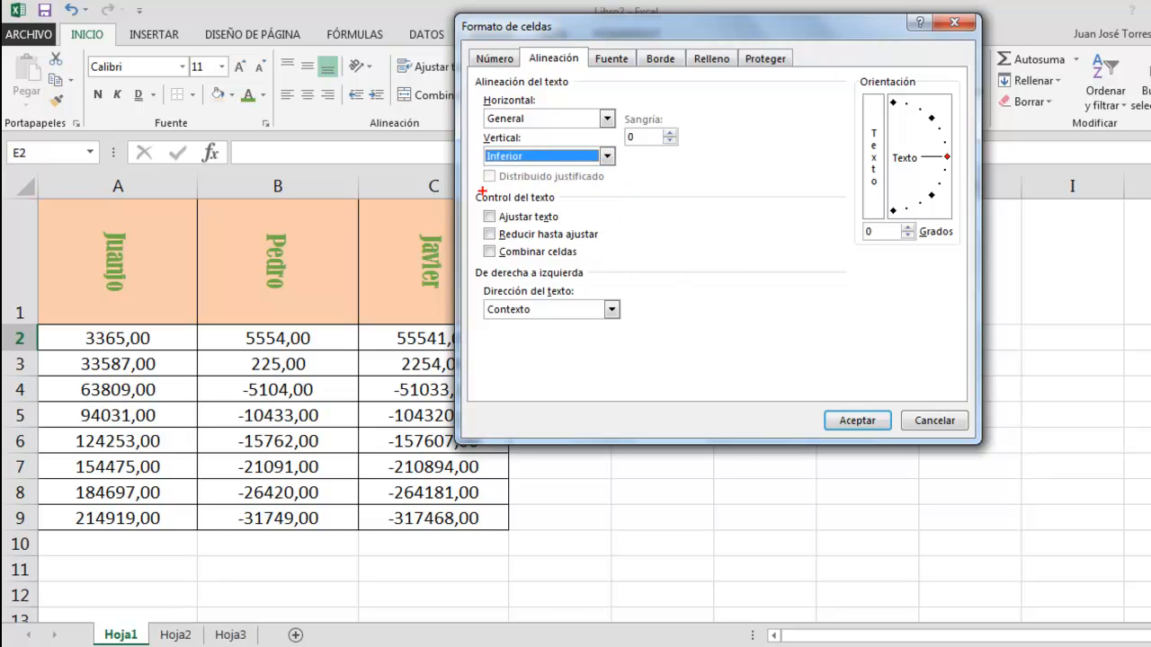
- Review the text control options Ajustar texto, Reducir hasta ajustar and Combinar celdas, and close the cell format dialog without applying changes
mouse_move(471, 187)
left_mouse_down()
mouse_move(579, 268)
mouse_move(610, 274)
left_mouse_up()
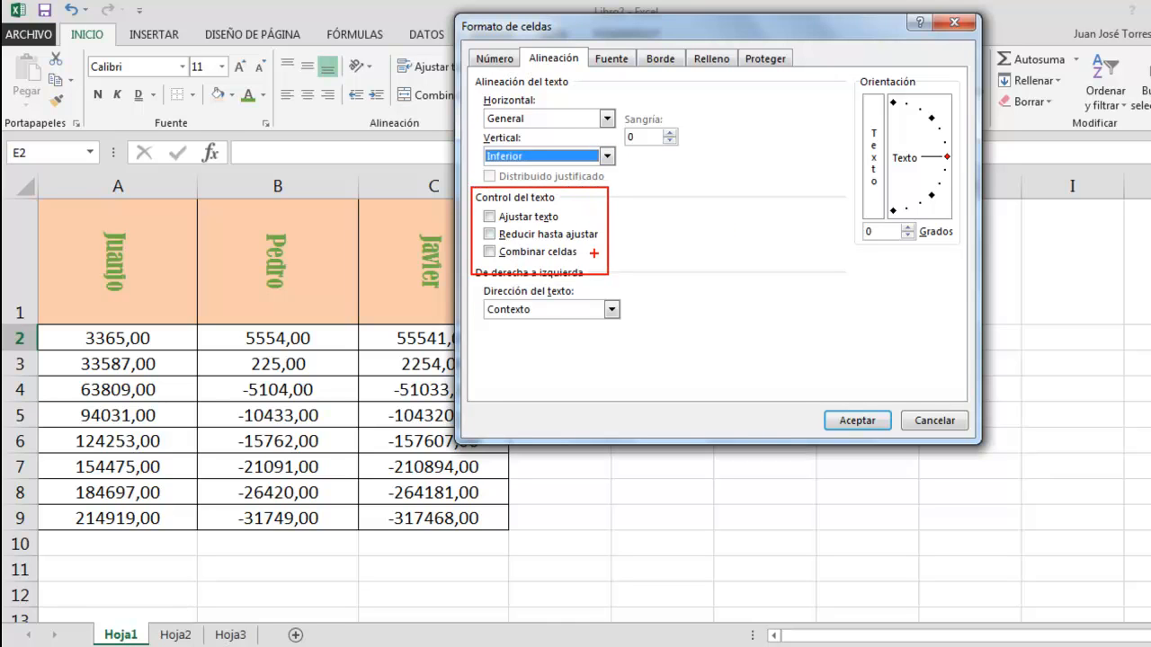
left_click_drag(563, 219, 627, 208)
left_click_drag(478, 224, 607, 243)
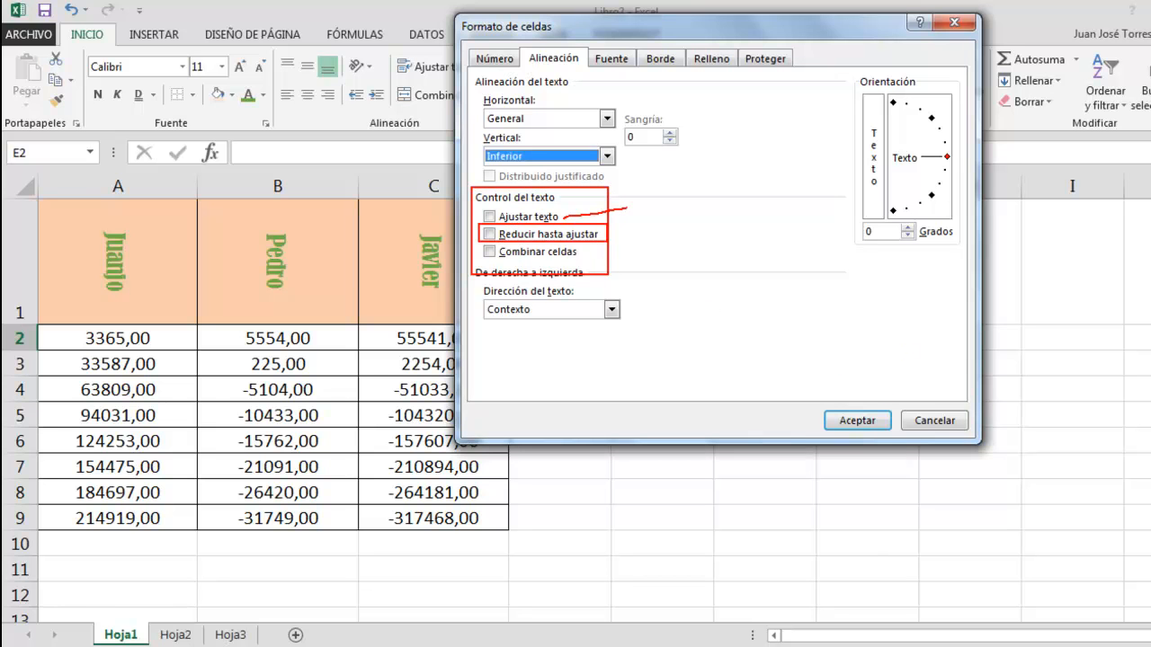
key("Escape")
left_click(926, 423)
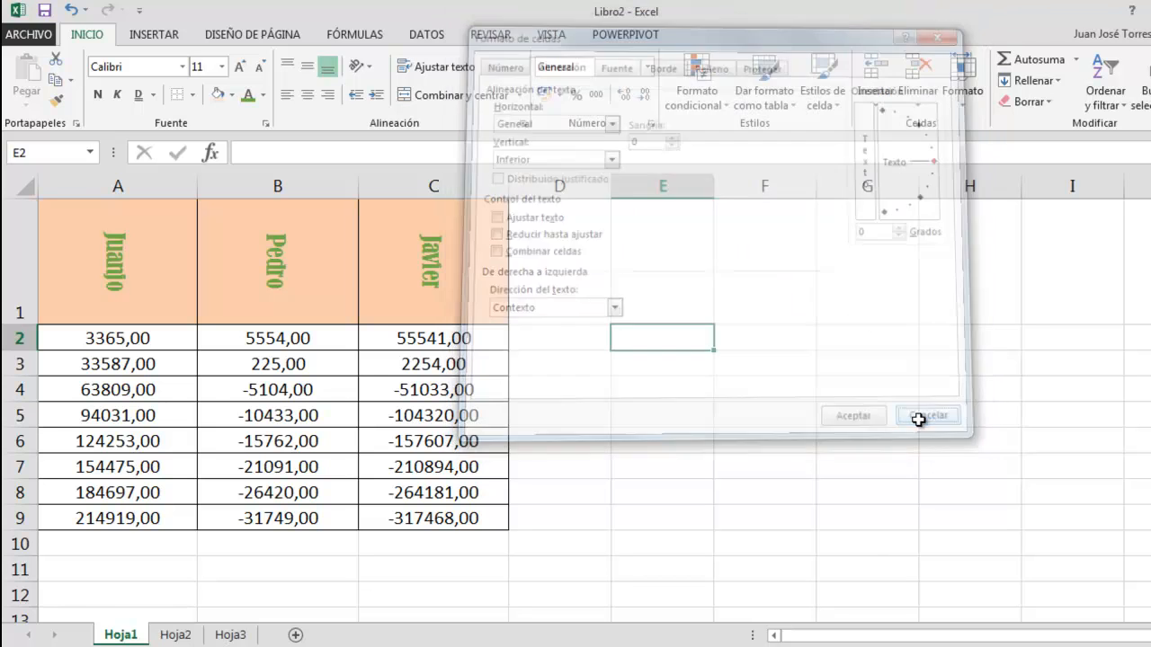
- Enter the sample text "Esto es un ejemplo" in cell E2 and keep that cell selected
type("Est")
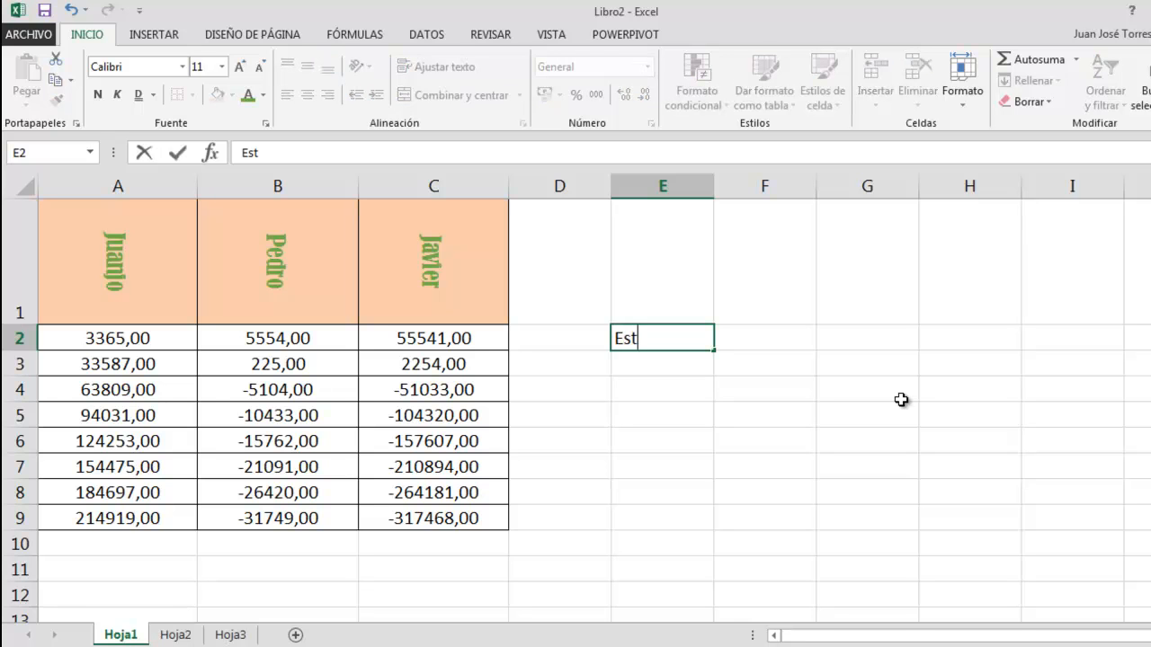
type("o es un ejemplo")
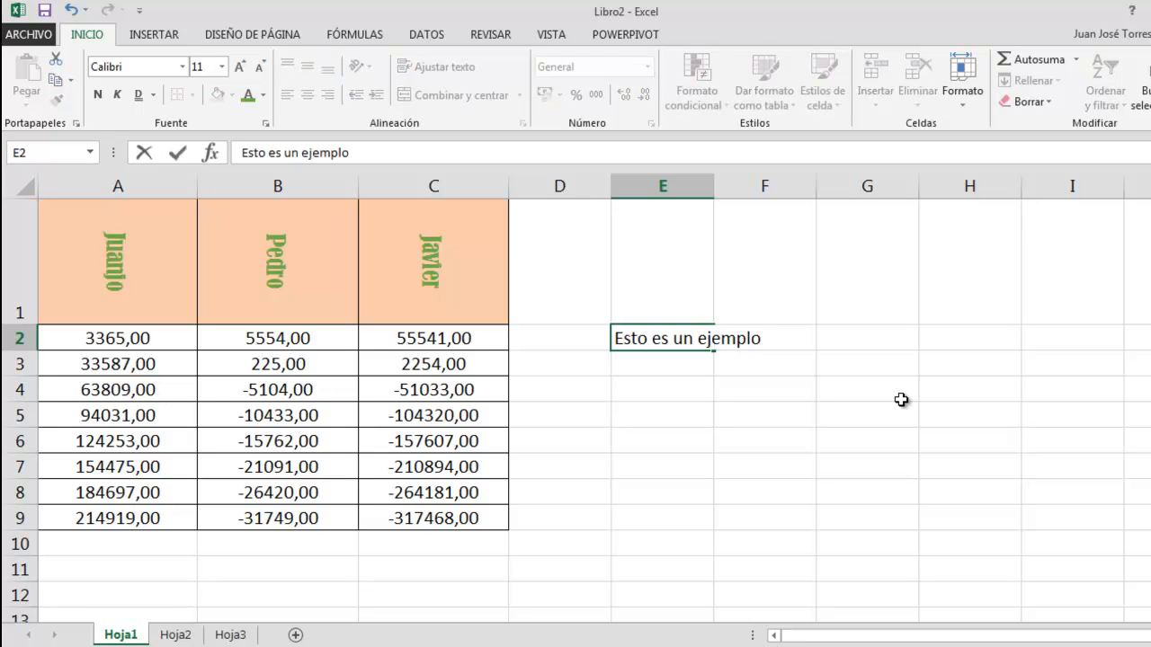
key("Return")
key("Up")
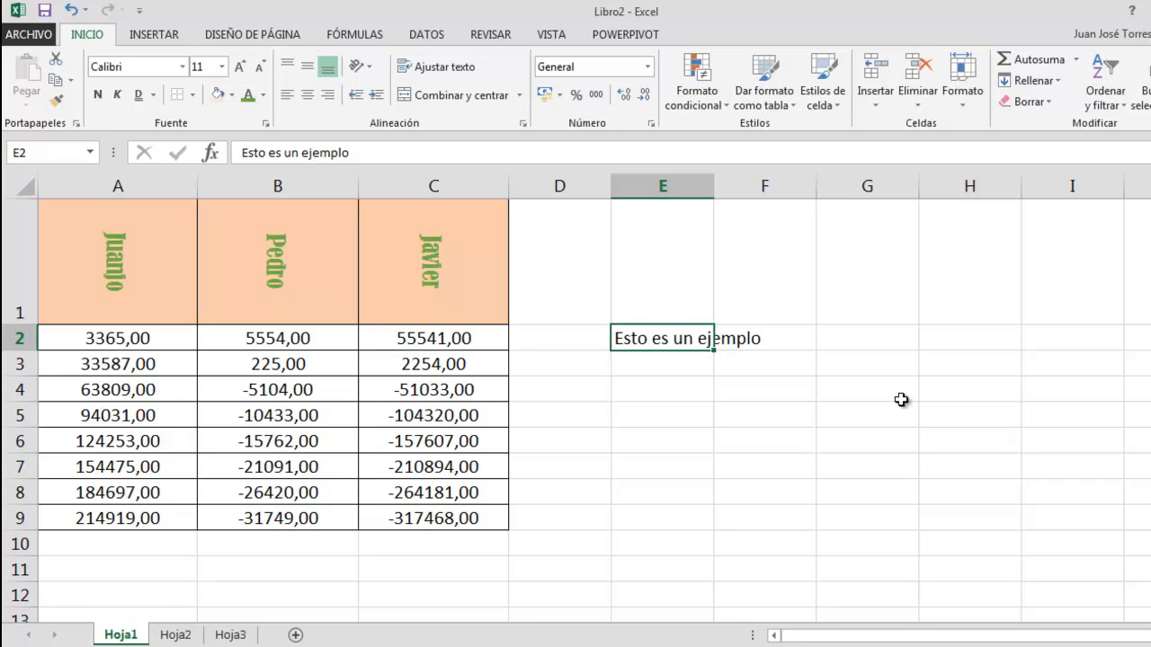
- Try Ajustar texto on the sample text in cell E2 and undo the wrapping
left_click(445, 76)
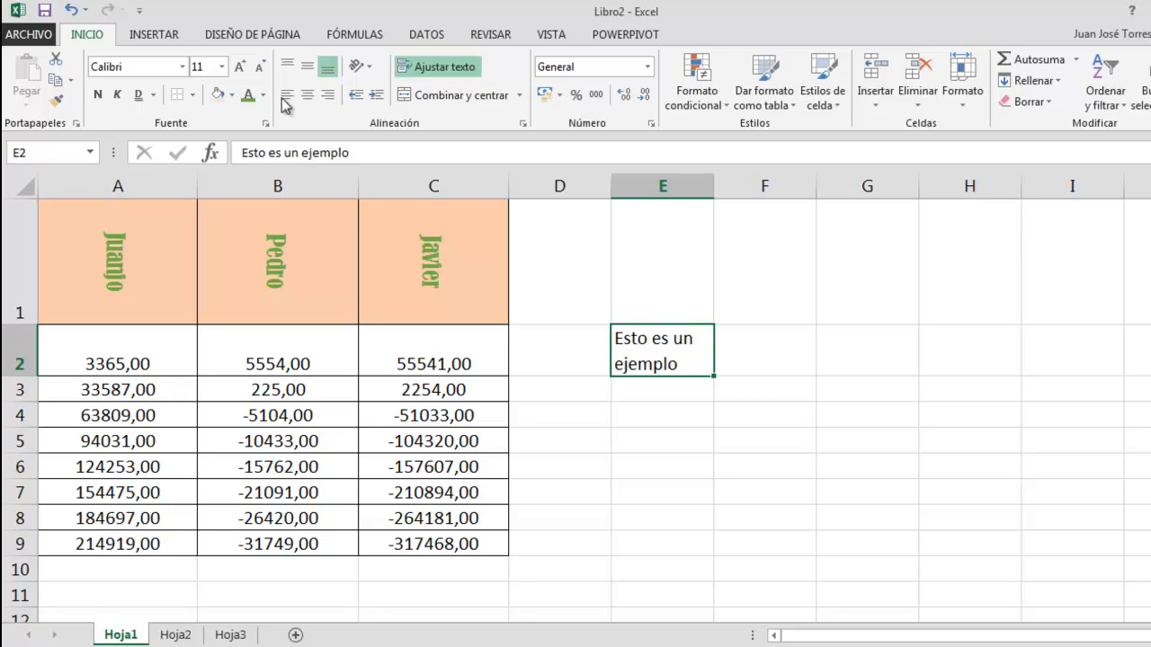
left_click(438, 67)
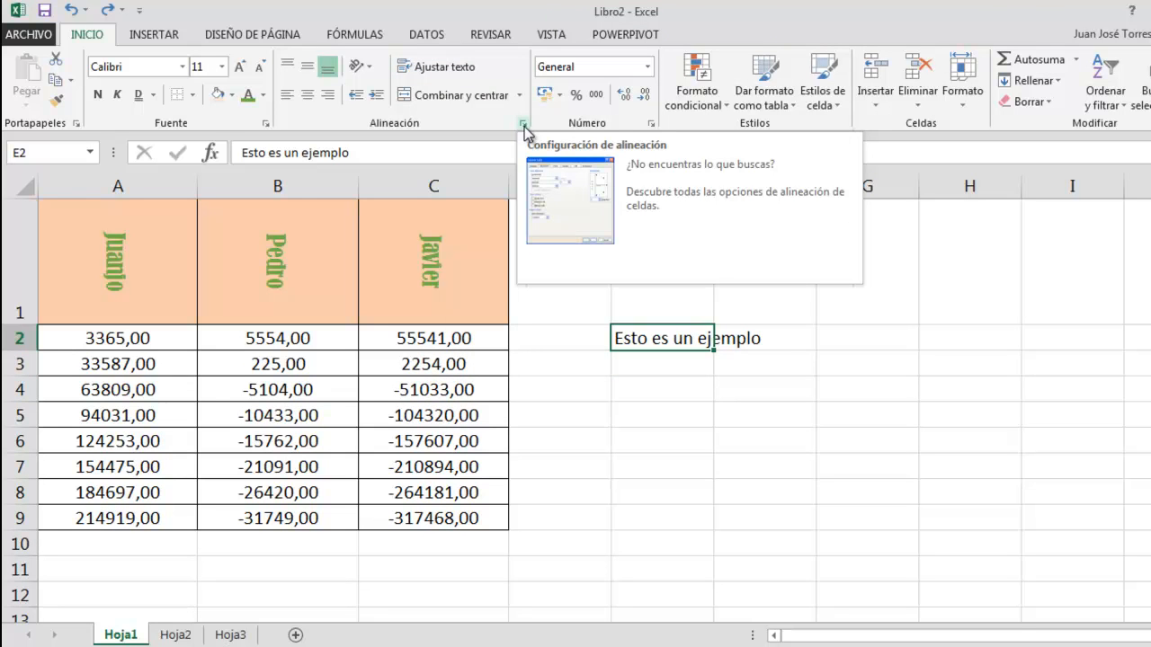
- Apply the Reducir hasta ajustar text control to cell E2 so the sample text shrinks to fit the column width
left_click(523, 125)
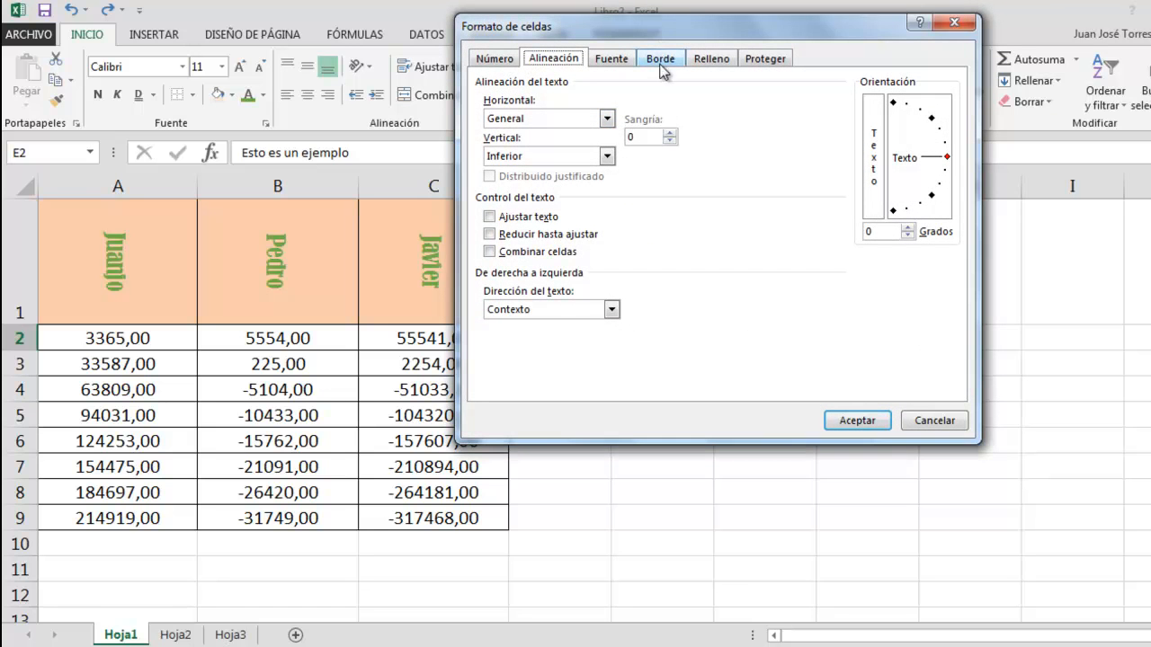
left_click(490, 235)
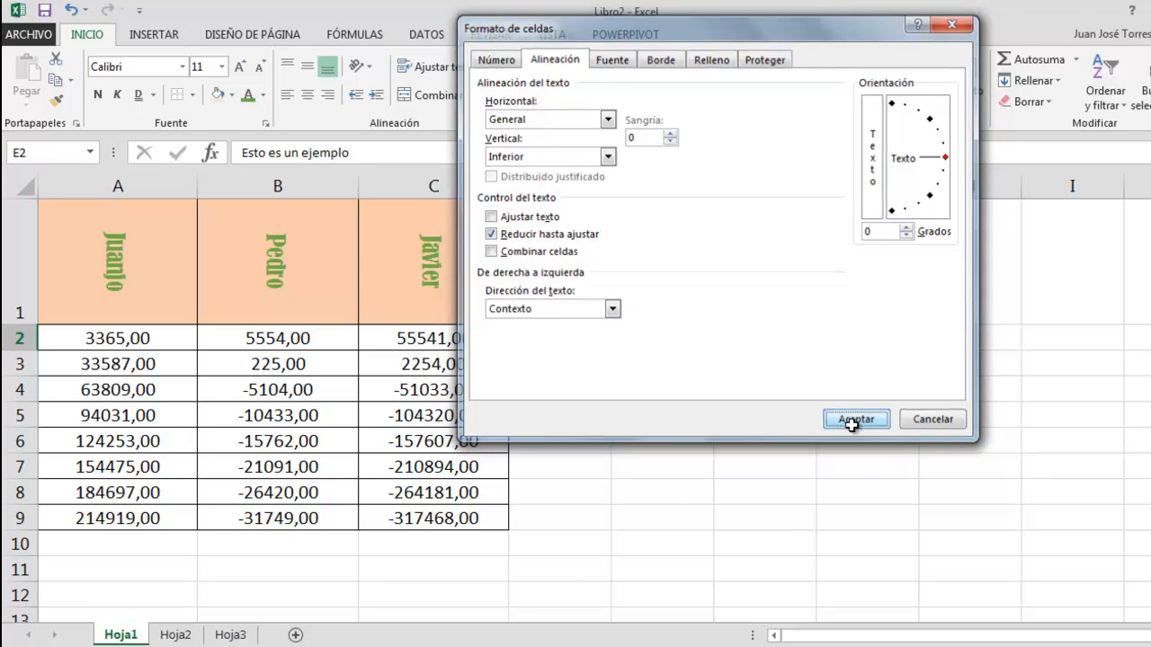
left_click(852, 420)
left_click(641, 380)
left_click(662, 344)
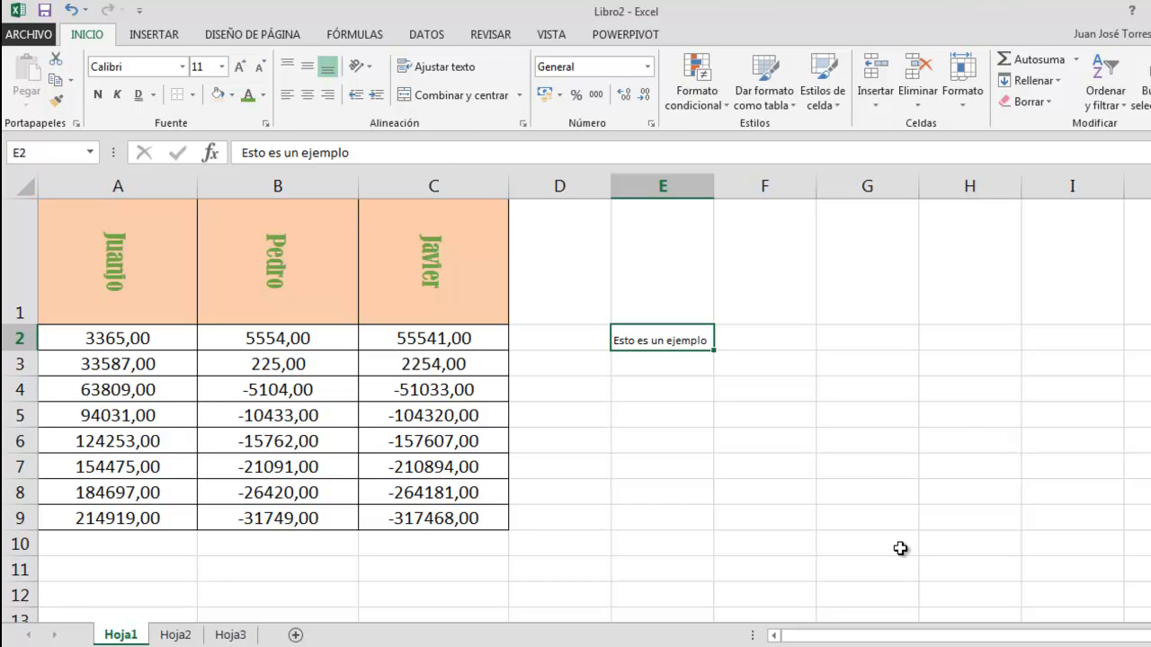